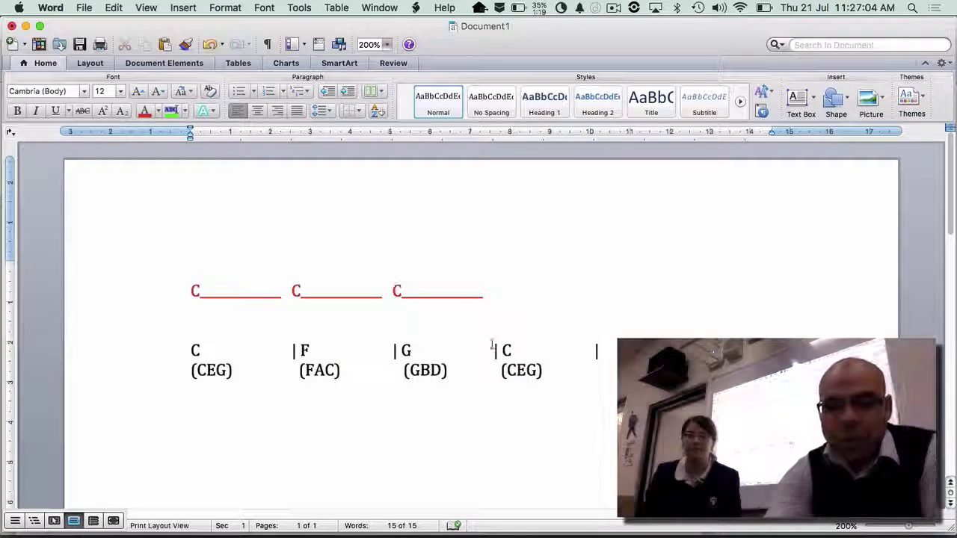
- Add the heading "Musical alphabet" in blue text below the chord notes, leaving blank space above it
key(Return)
key(Return)
key(Return)
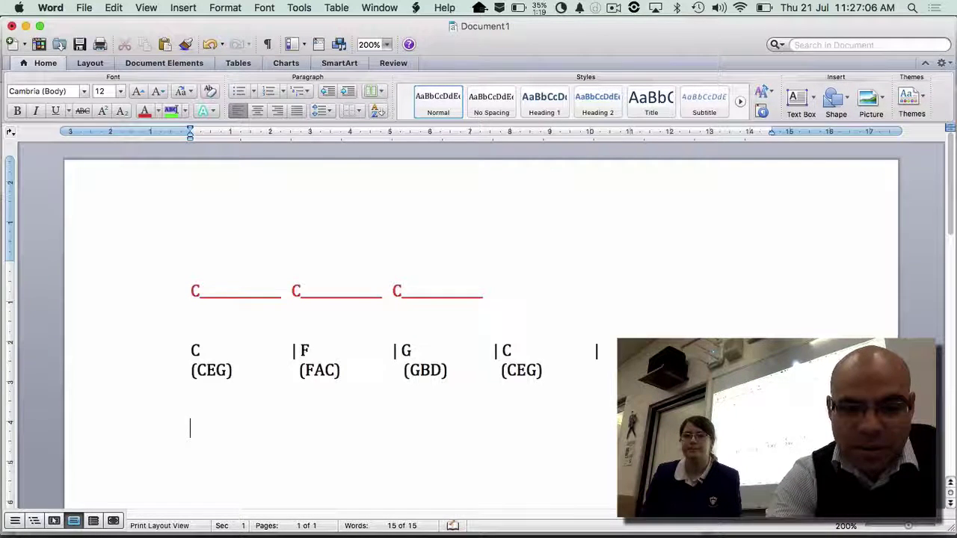
text(a)
key(BackSpace)
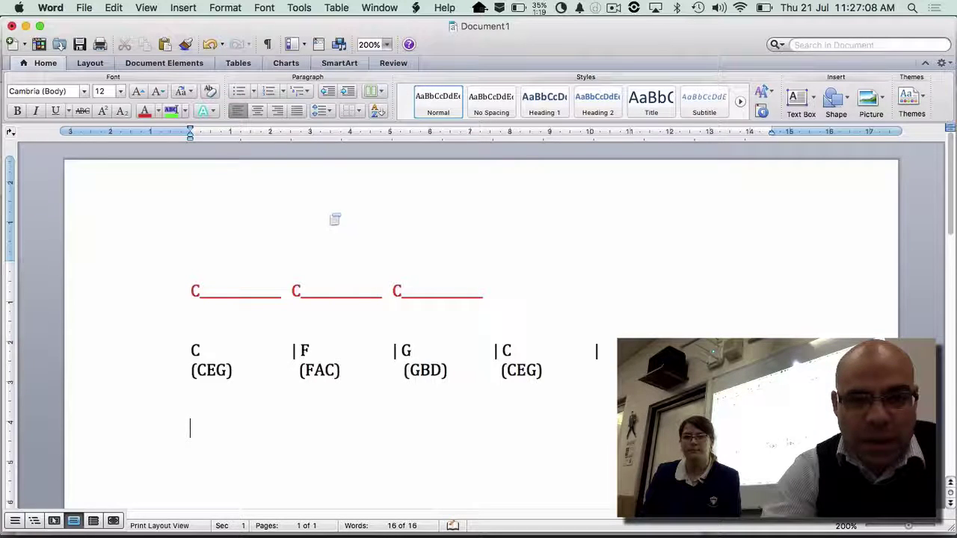
click(157, 111)
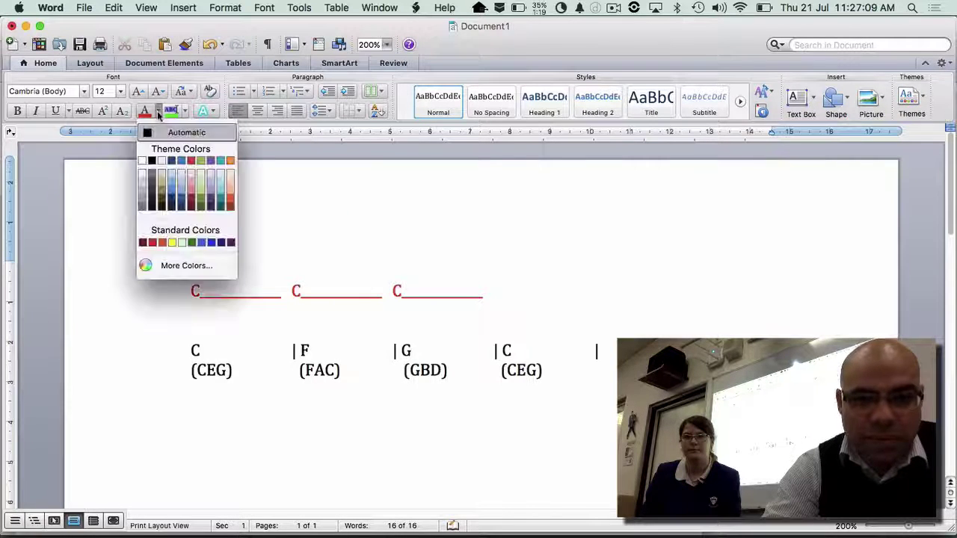
click(206, 242)
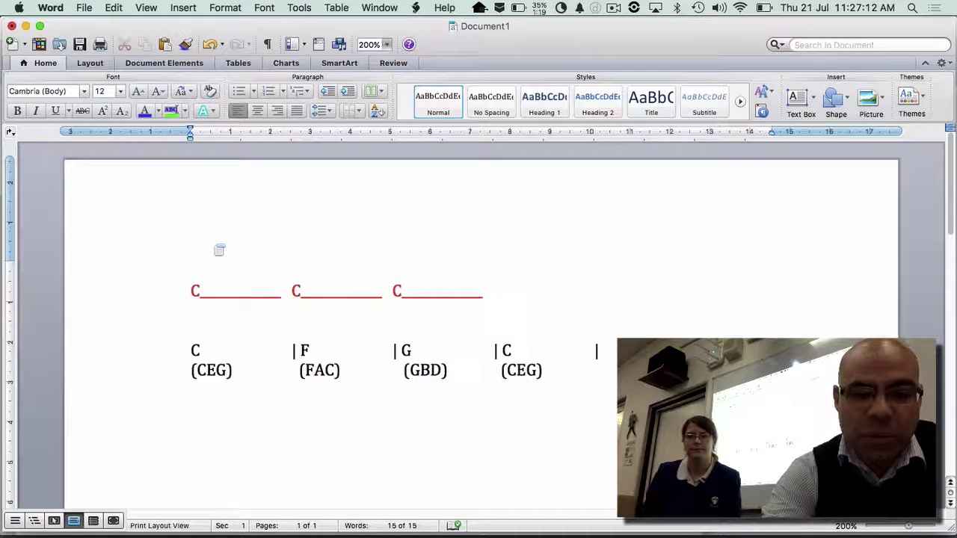
text(Musical alp)
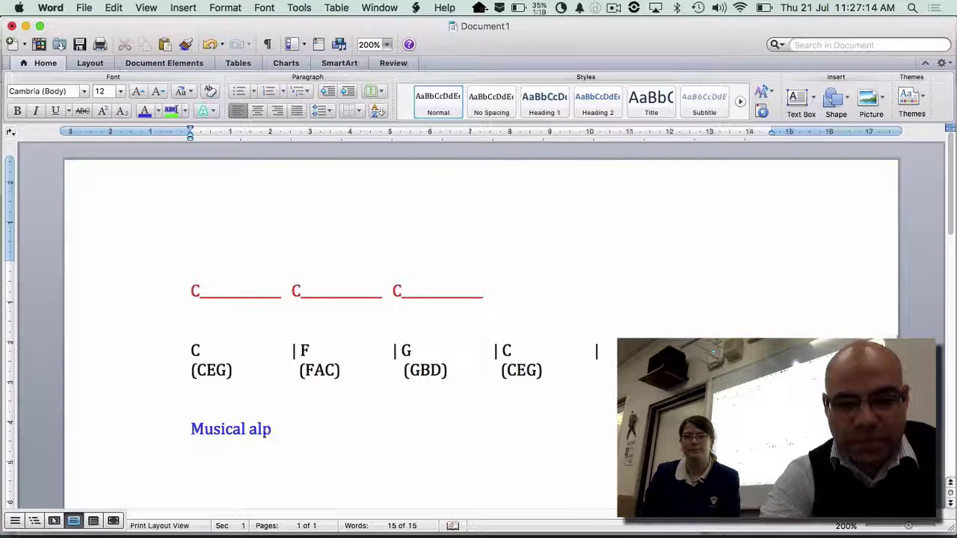
text(habet)
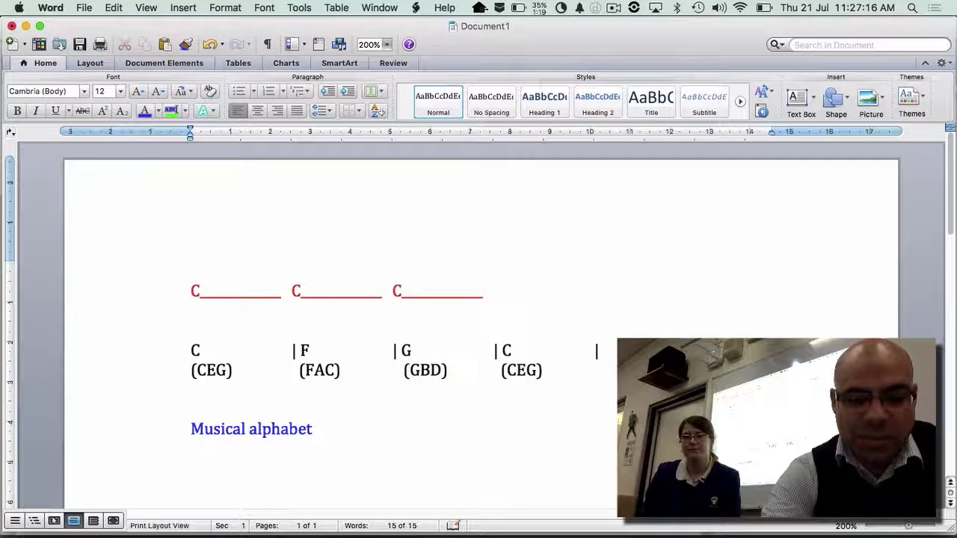
- Leave a blank line under the "Musical alphabet" heading and begin a new line with the letter A
key(Return)
key(Return)
text(A)
key(Tab)
text(B)
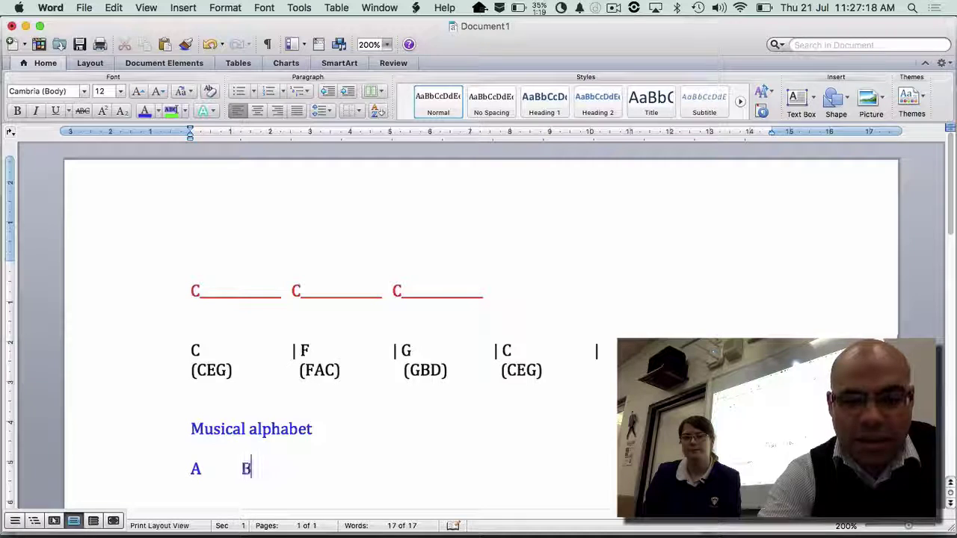
key(Tab)
key(BackSpace)
key(BackSpace)
key(BackSpace)
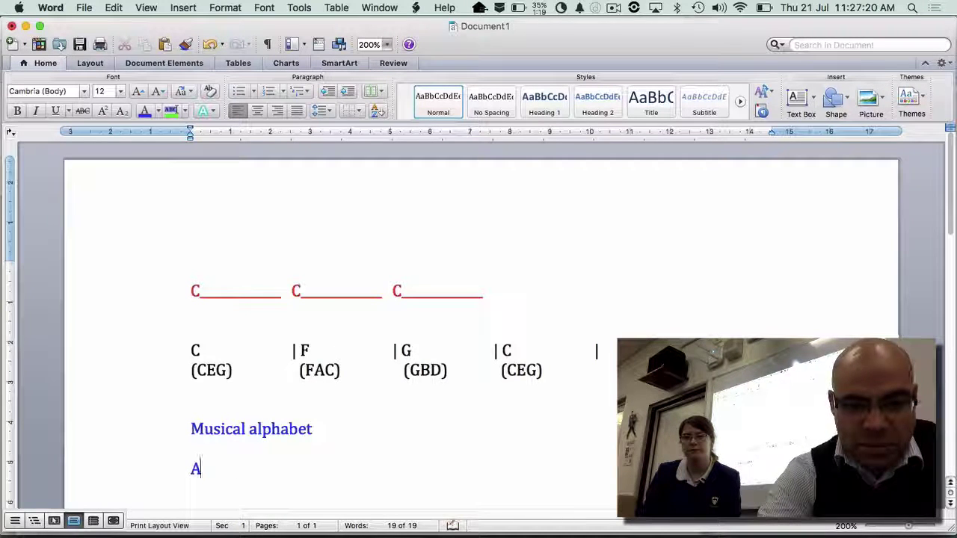
- Continue the musical alphabet line after A with the space-separated letters B C D E F G A B C
text(B C D)
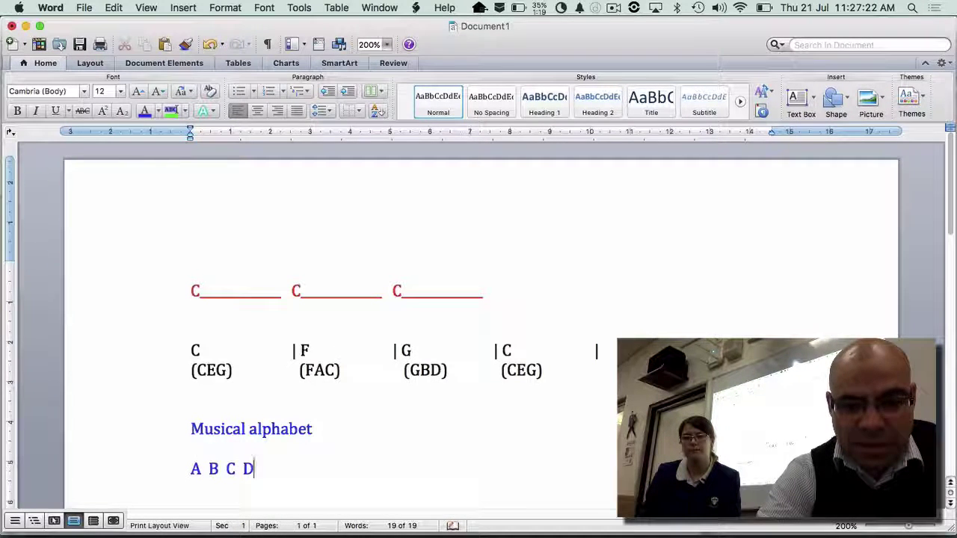
text( E F G)
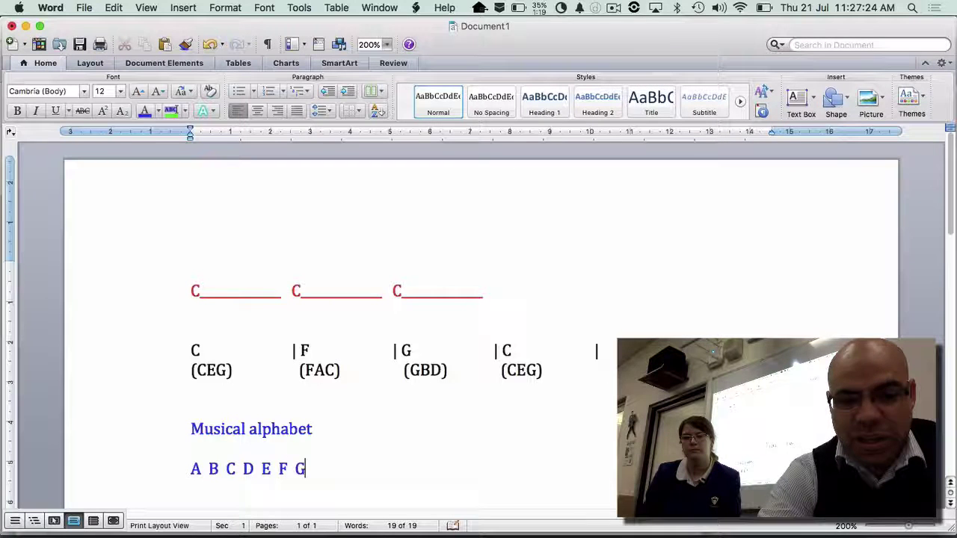
text( A B)
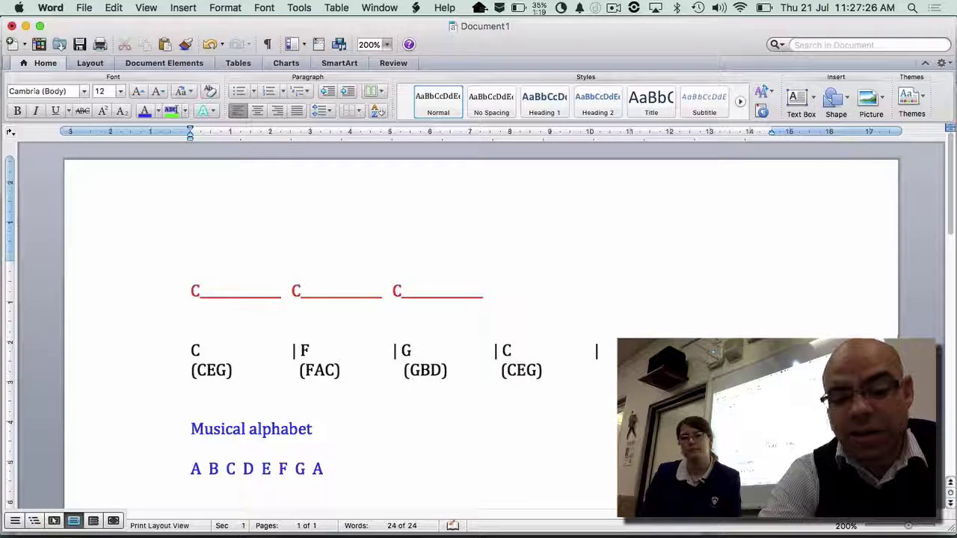
text( C)
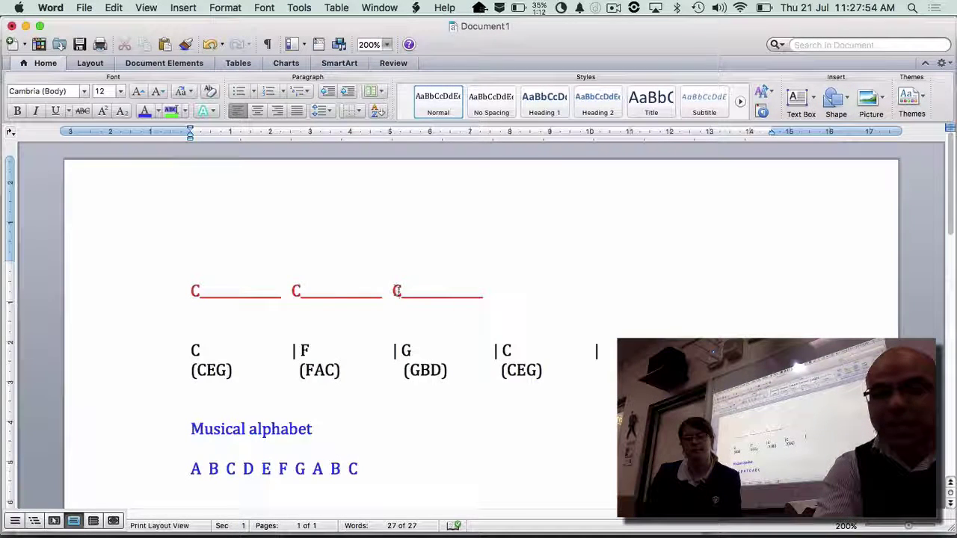
- Replace the red melody note C above the G chord with D, keeping its underline
drag(394, 291, 405, 291)
key(BackSpace)
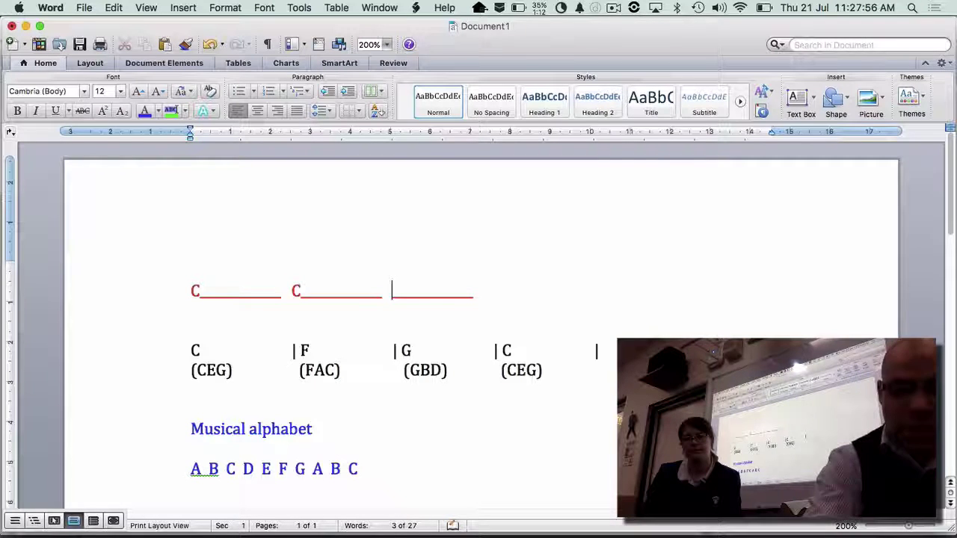
text(D)
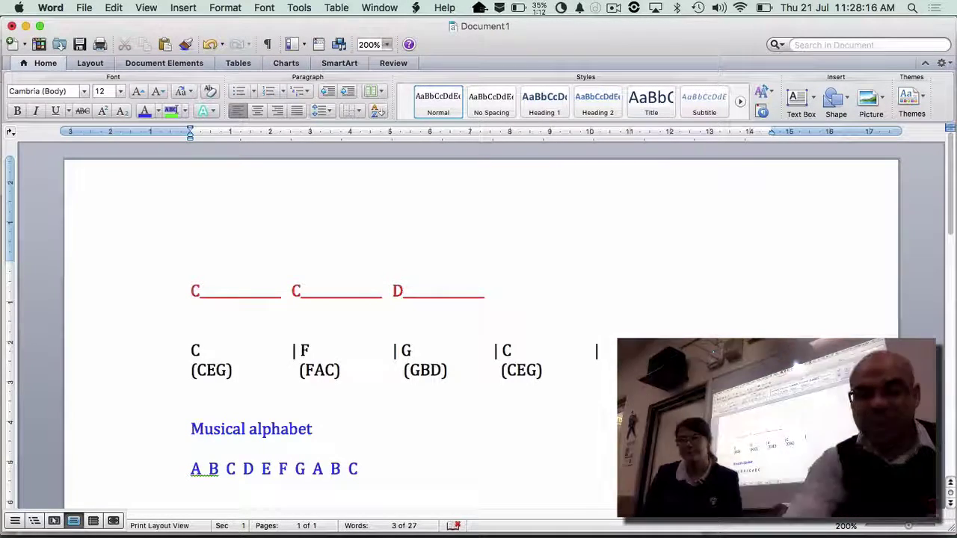
- Duplicate the red D note with its underline above the fourth bar's C chord and change the copy's letter to E
drag(390, 292, 464, 295)
click(501, 291)
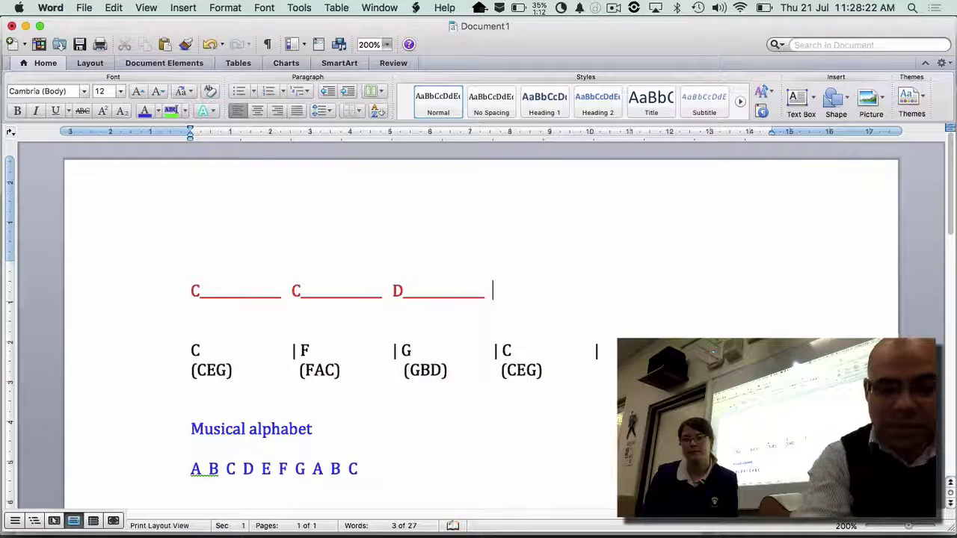
text(D__________)
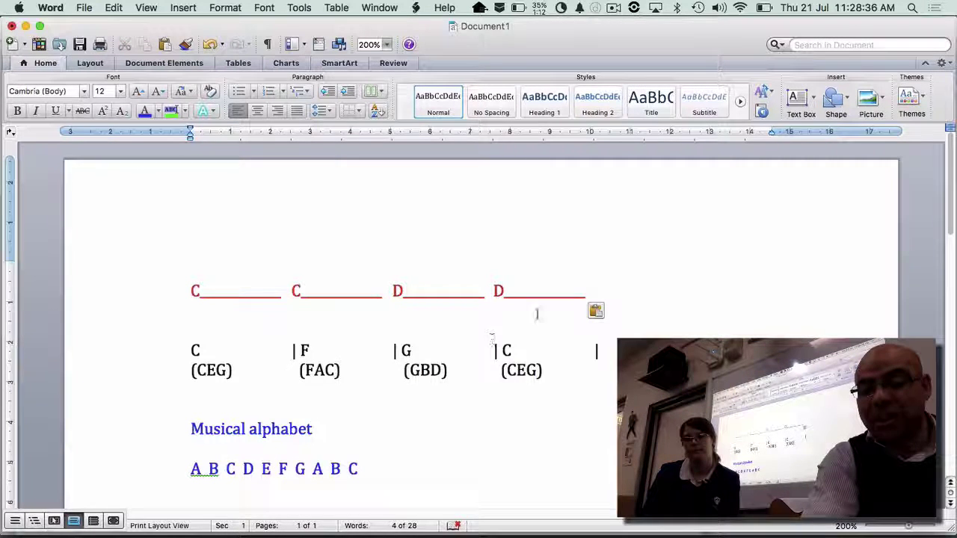
click(505, 290)
key(BackSpace)
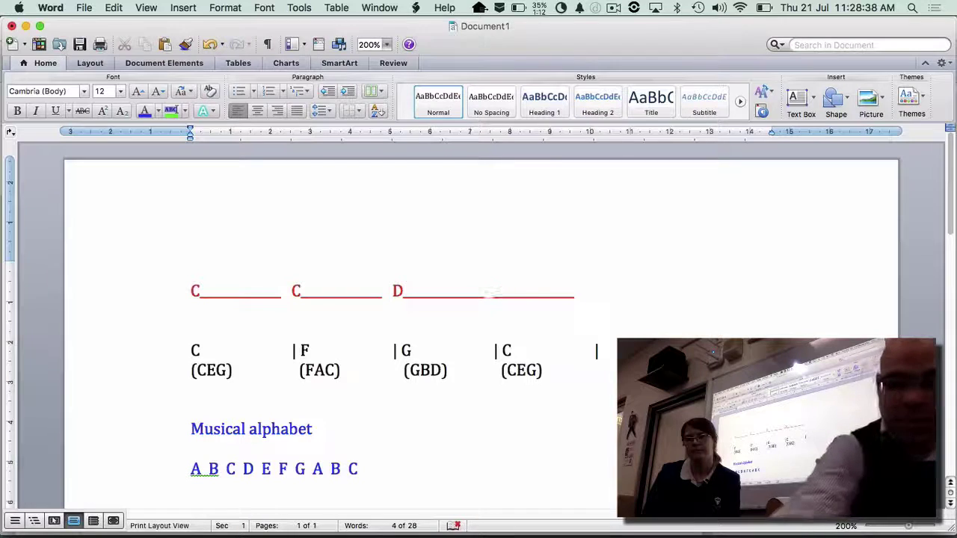
text(E)
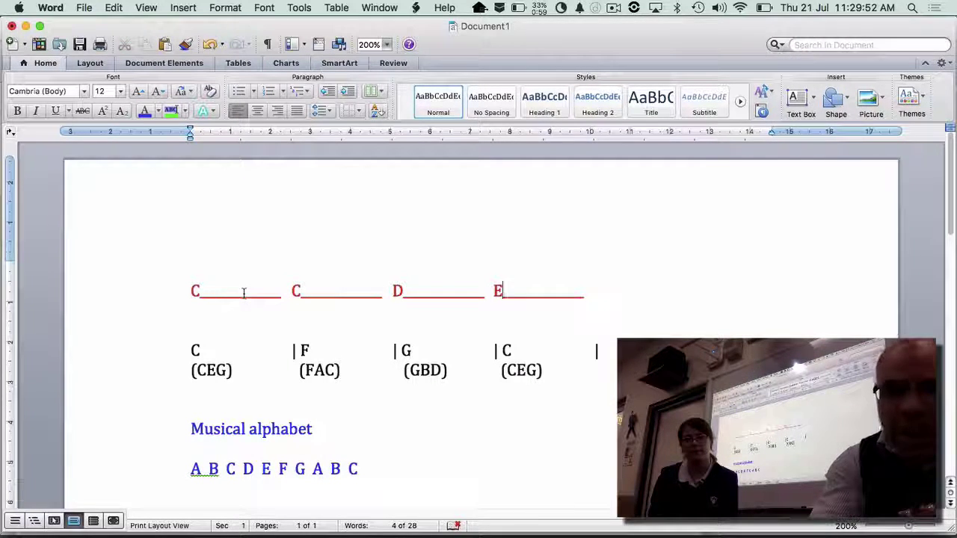
- Replace the second half of the first bar's red underline with the note E followed by a short underline
drag(280, 293, 236, 299)
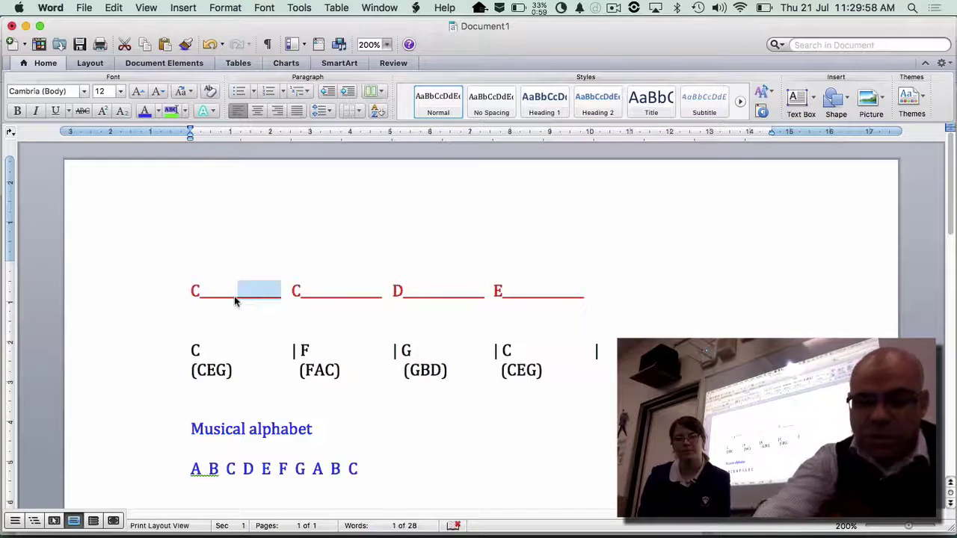
text(E)
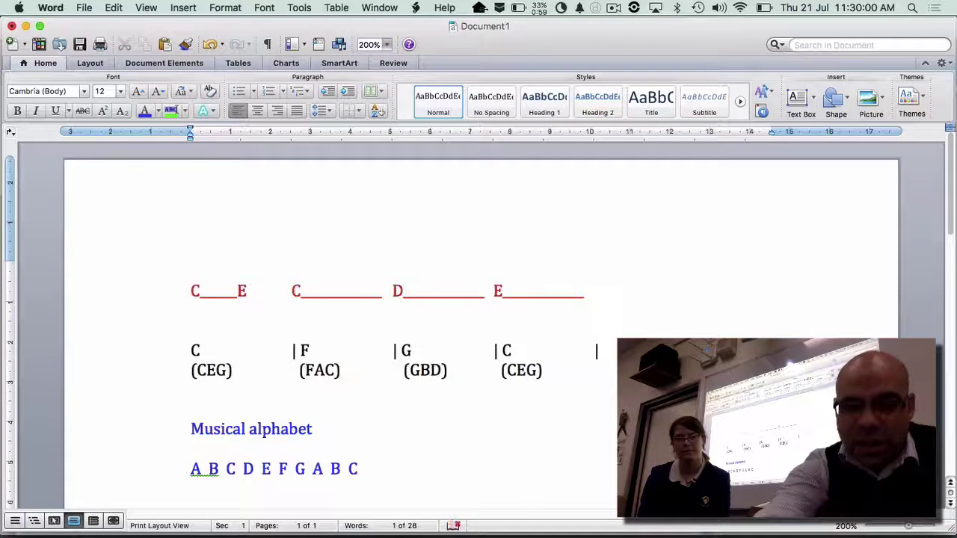
text(____)
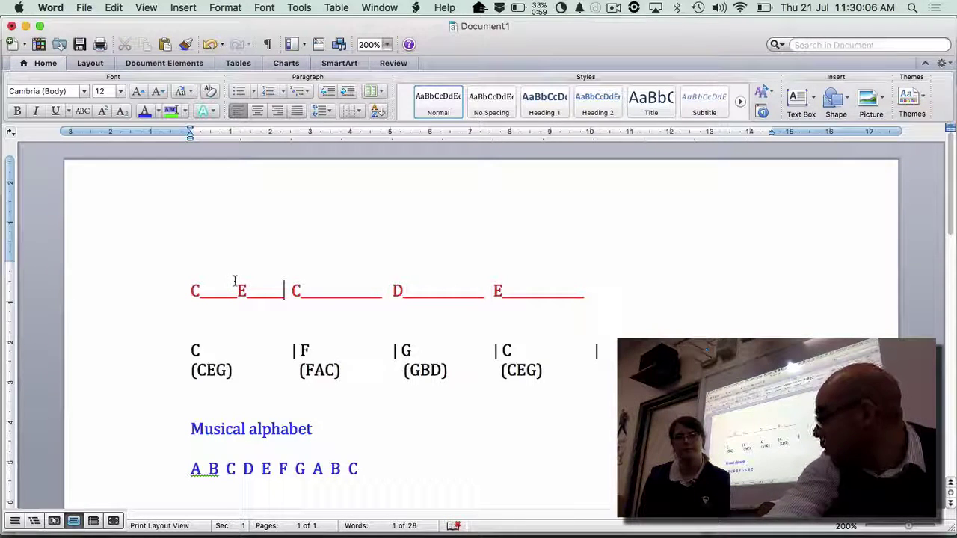
- Change the red melody note above the F chord from C to F, keeping its underline
double_click(265, 469)
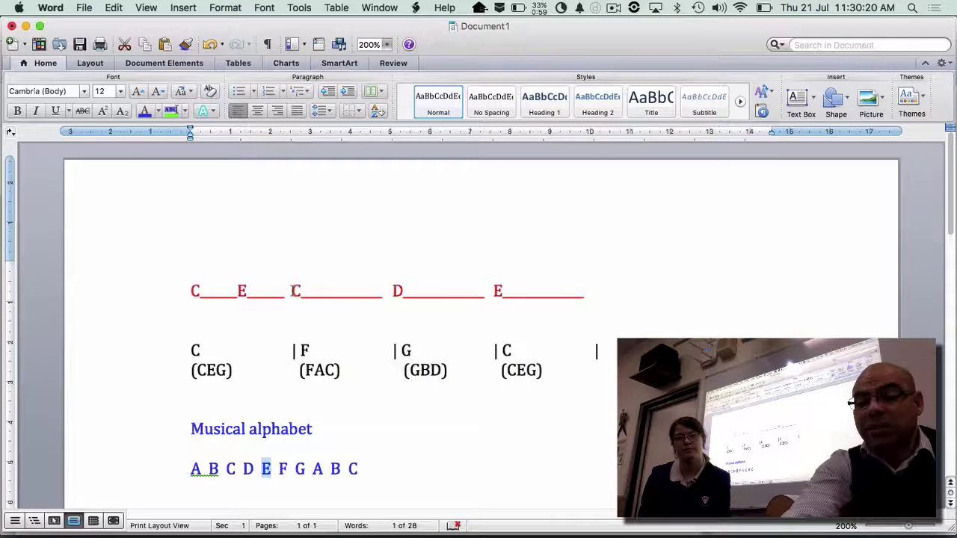
click(299, 292)
key(BackSpace)
text(G)
key(BackSpace)
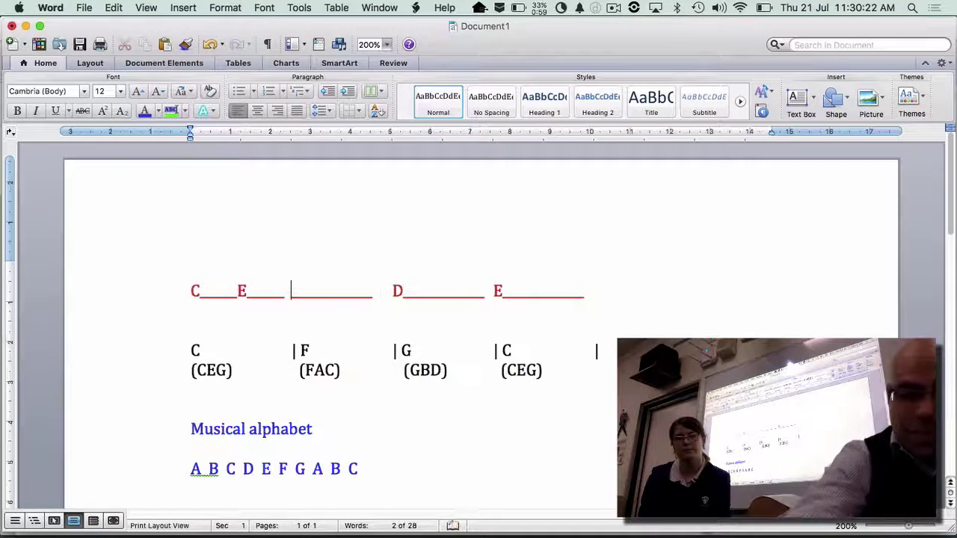
text(F)
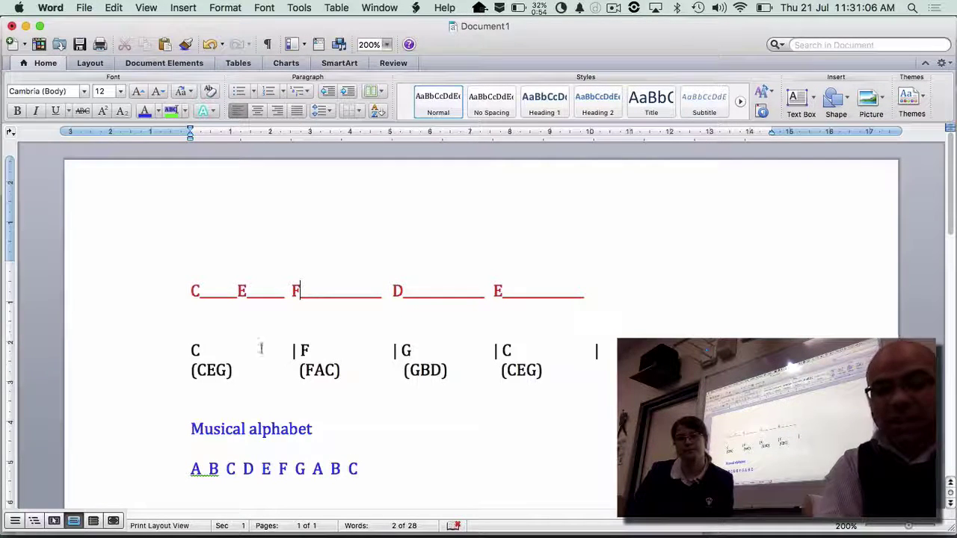
- Insert the note D between C and E in the first bar's melody, removing one underscore to make room
click(223, 291)
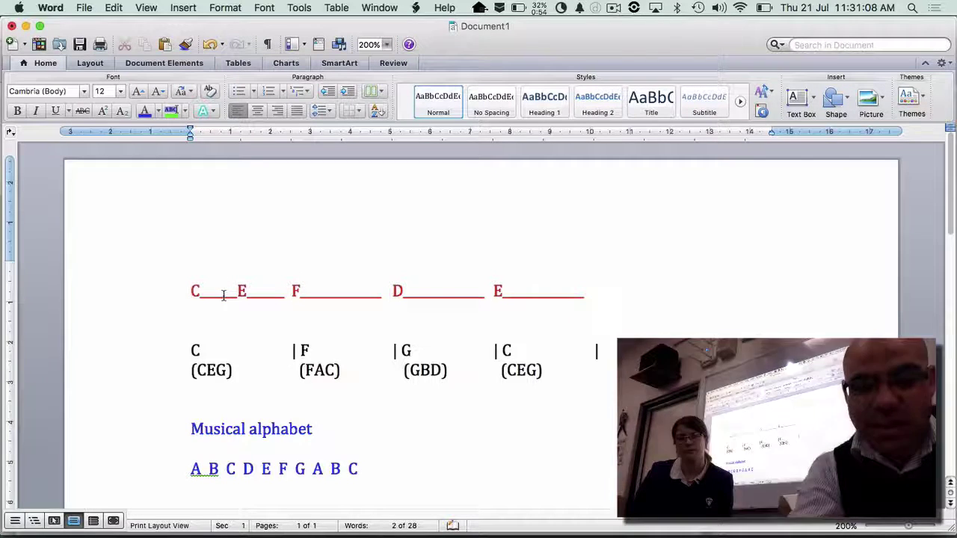
key(BackSpace)
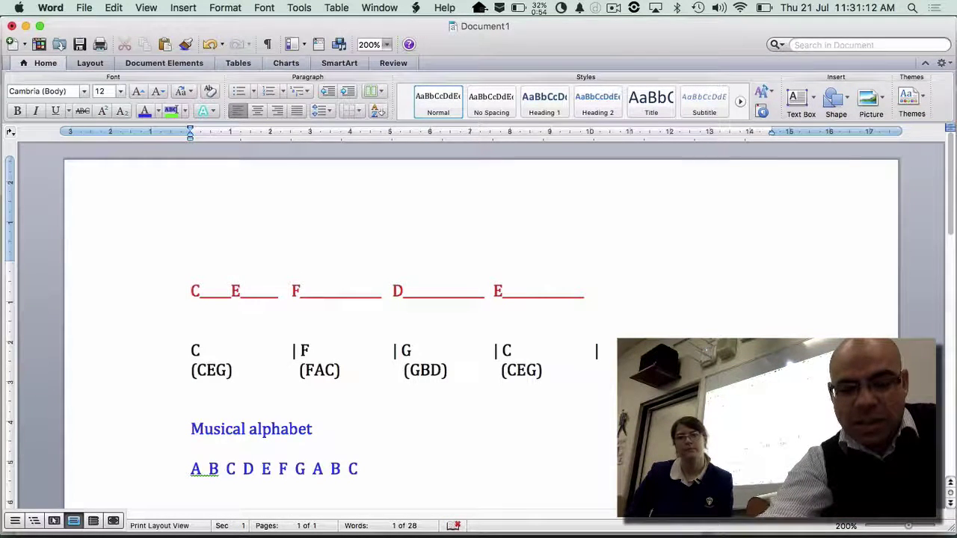
text(D)
- Colour the D between C and E in the first bar green and deselect it
shift+click(219, 290)
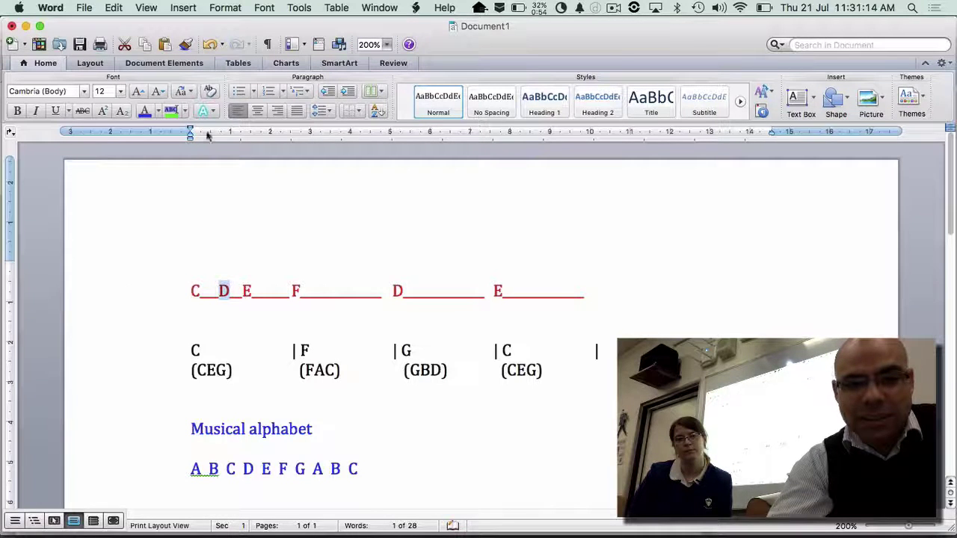
click(185, 116)
click(185, 116)
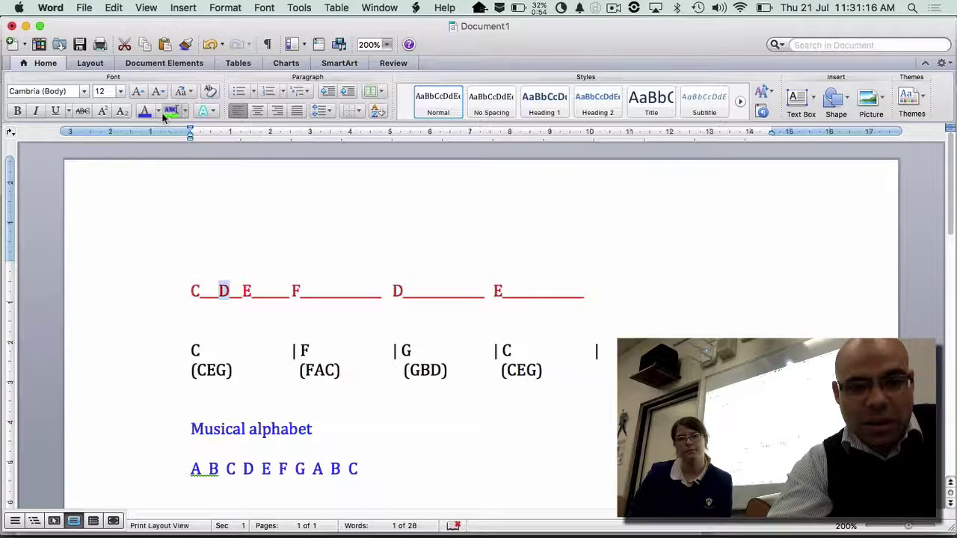
click(158, 112)
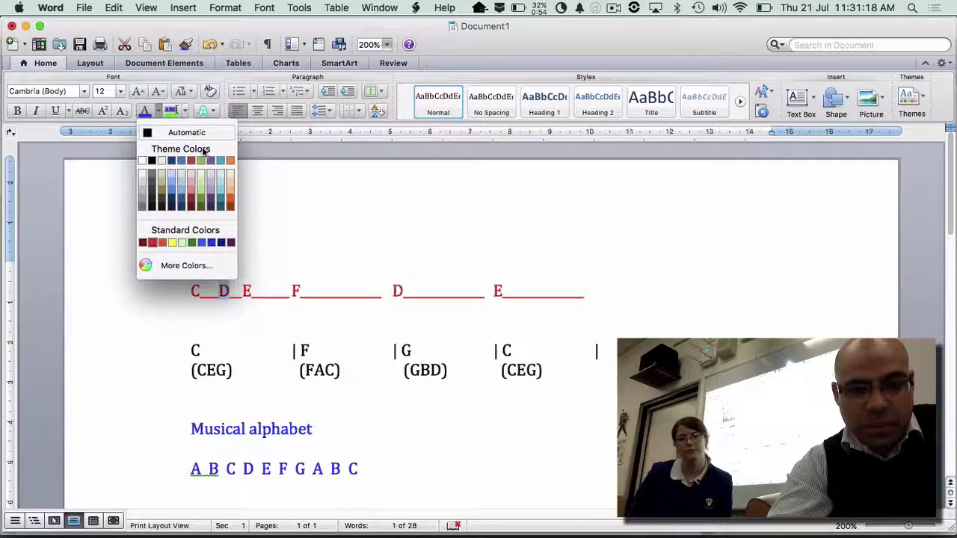
click(191, 244)
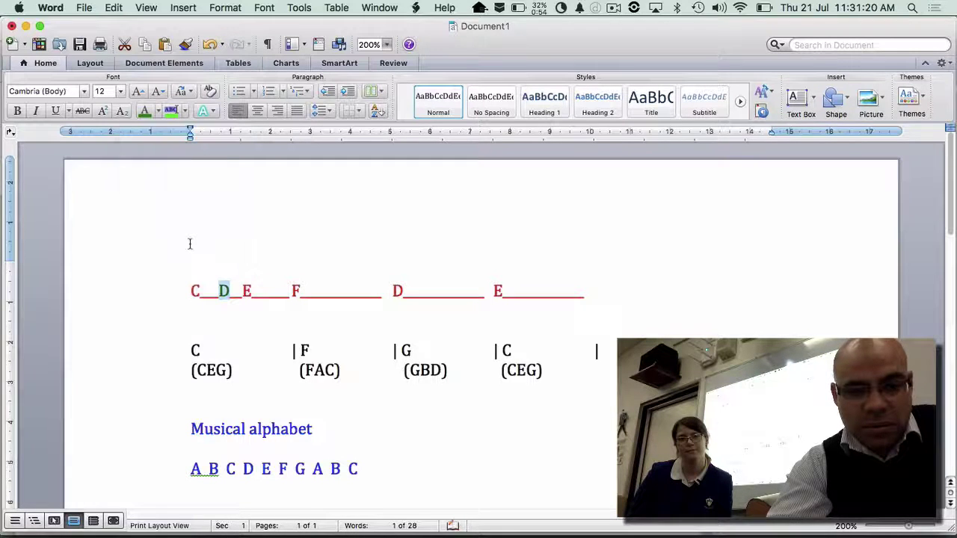
click(266, 360)
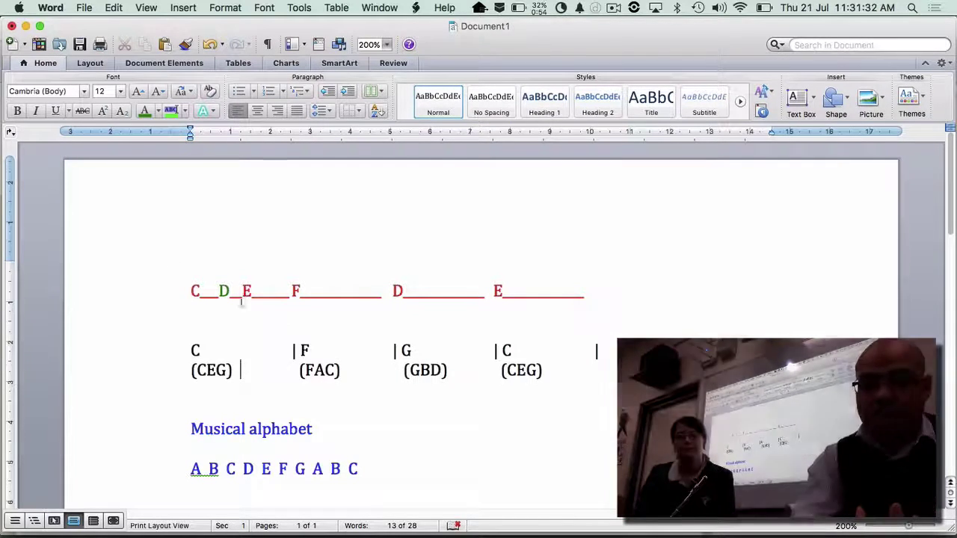
drag(219, 288, 225, 285)
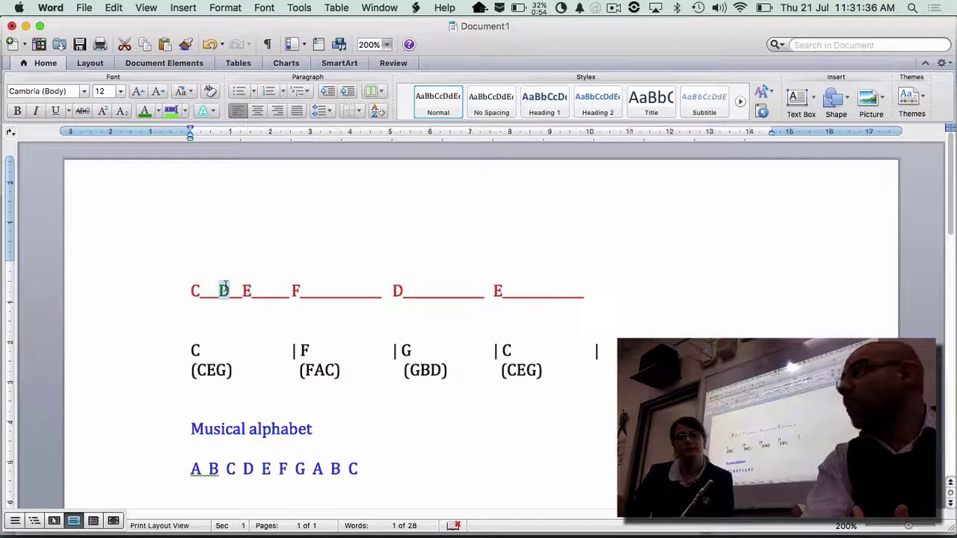
drag(189, 292, 200, 291)
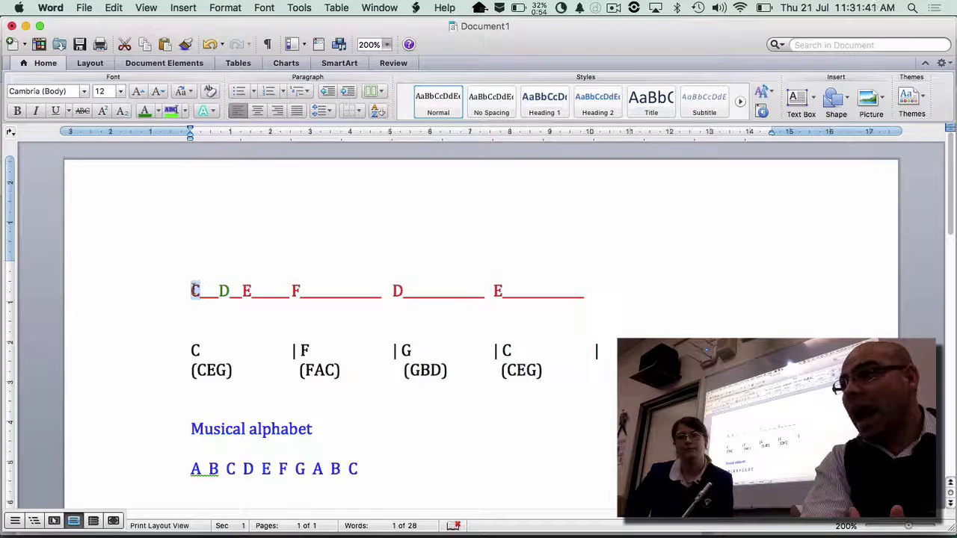
drag(239, 291, 252, 292)
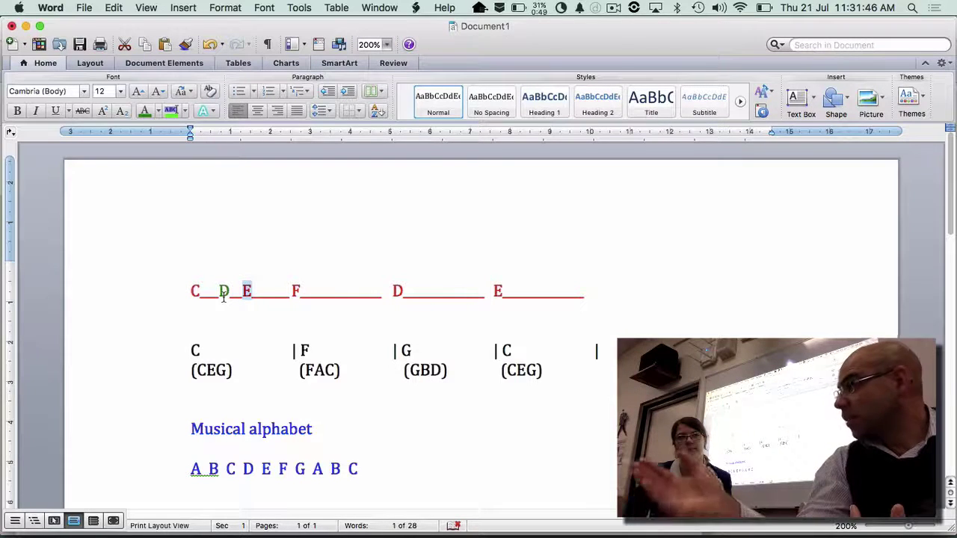
click(245, 310)
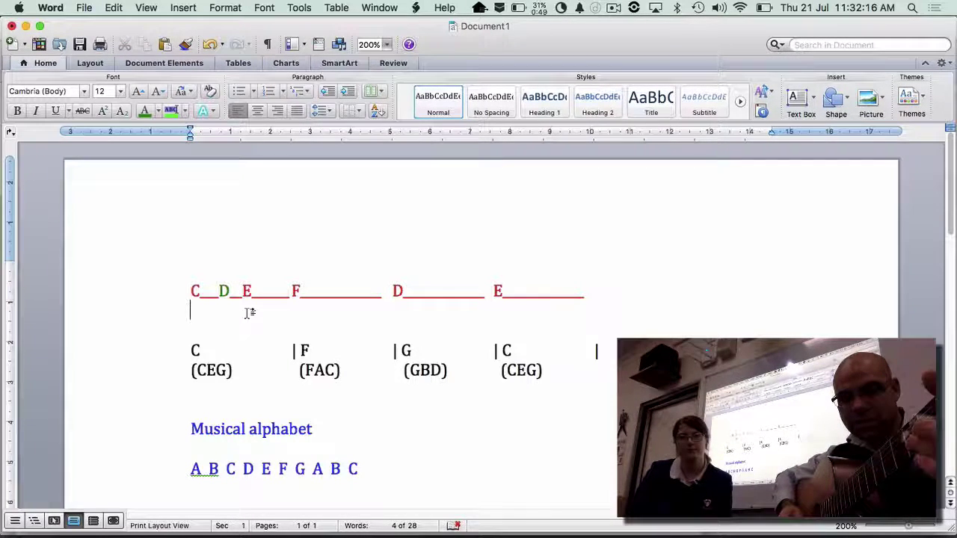
- Change the red melody note above the G chord from D to B, keeping its underline
click(401, 290)
key(BackSpace)
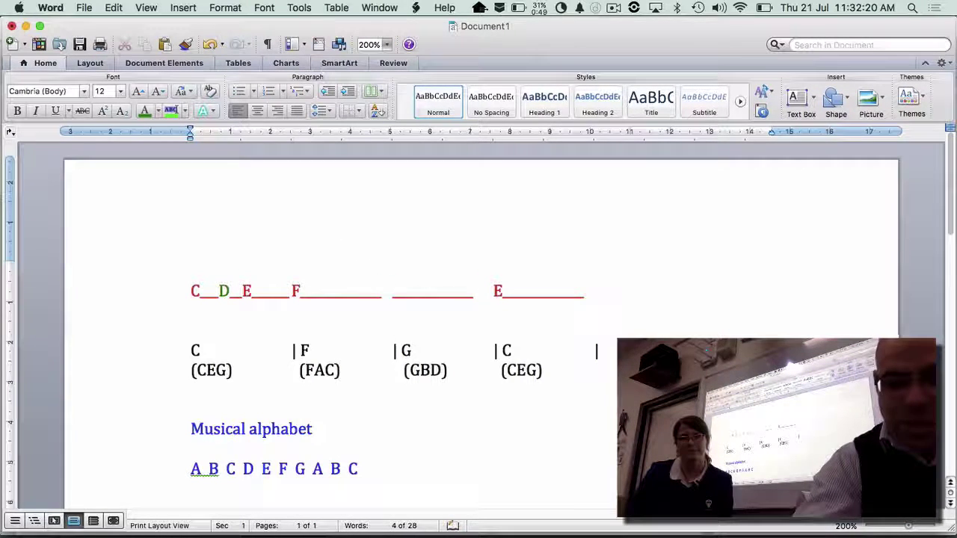
text(B)
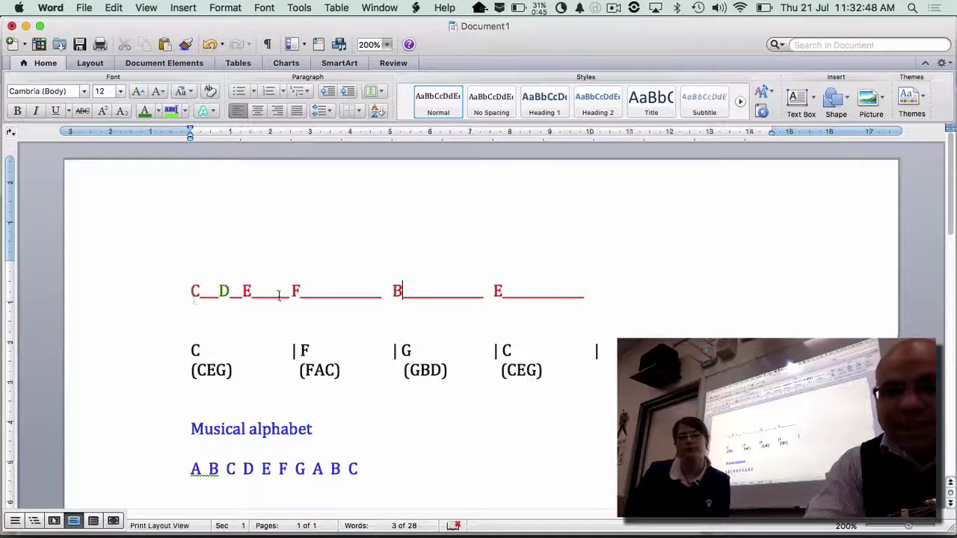
- Replace the second half of the red underline above the F chord with the notes F E D C
drag(225, 468, 293, 469)
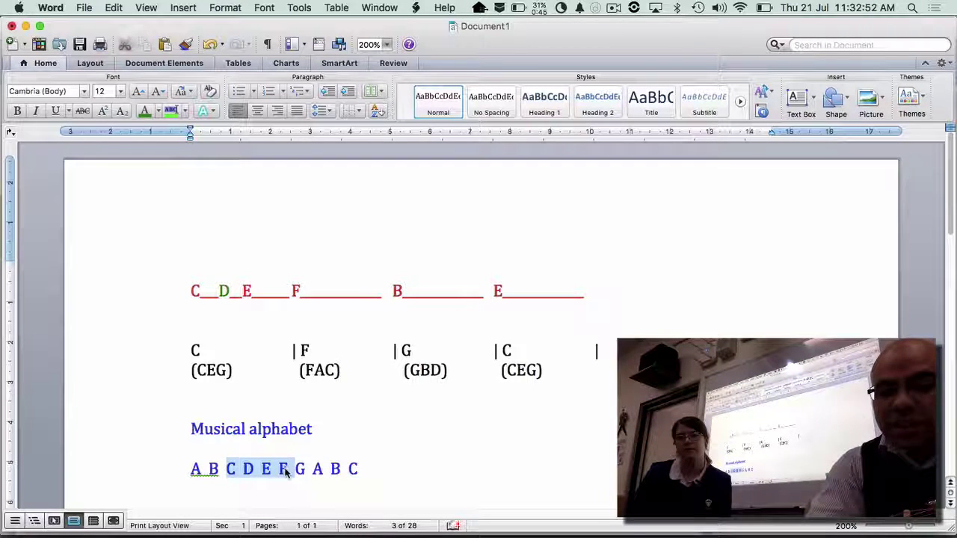
click(287, 471)
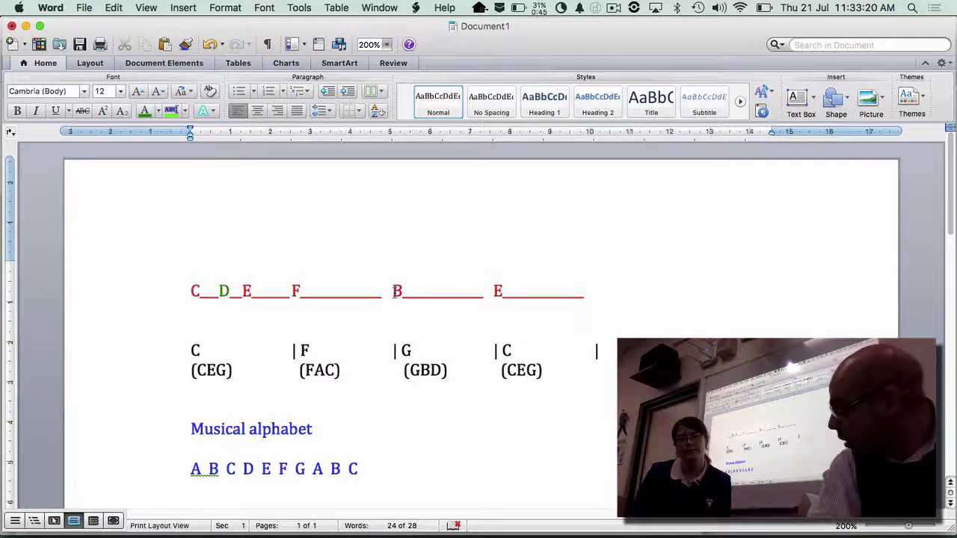
click(394, 291)
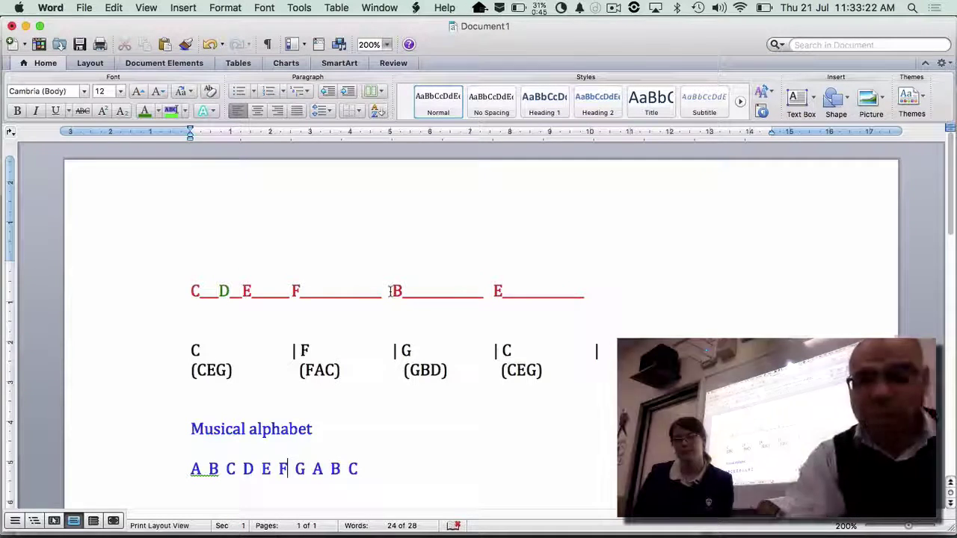
click(380, 293)
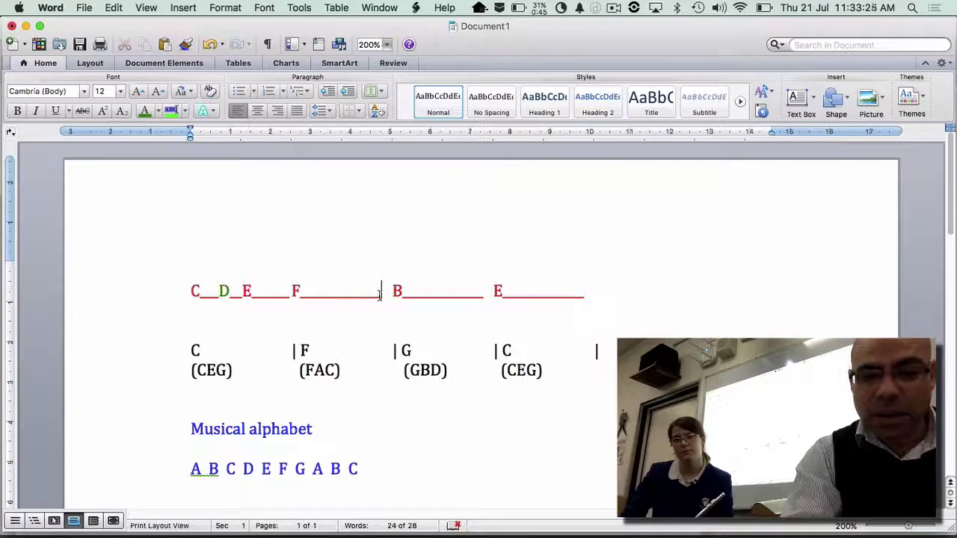
drag(380, 293, 331, 294)
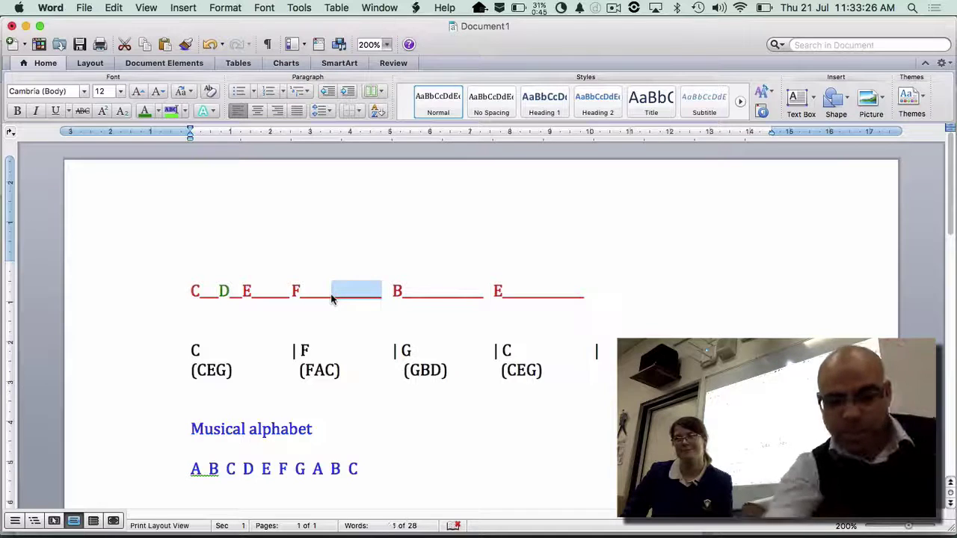
text(F E)
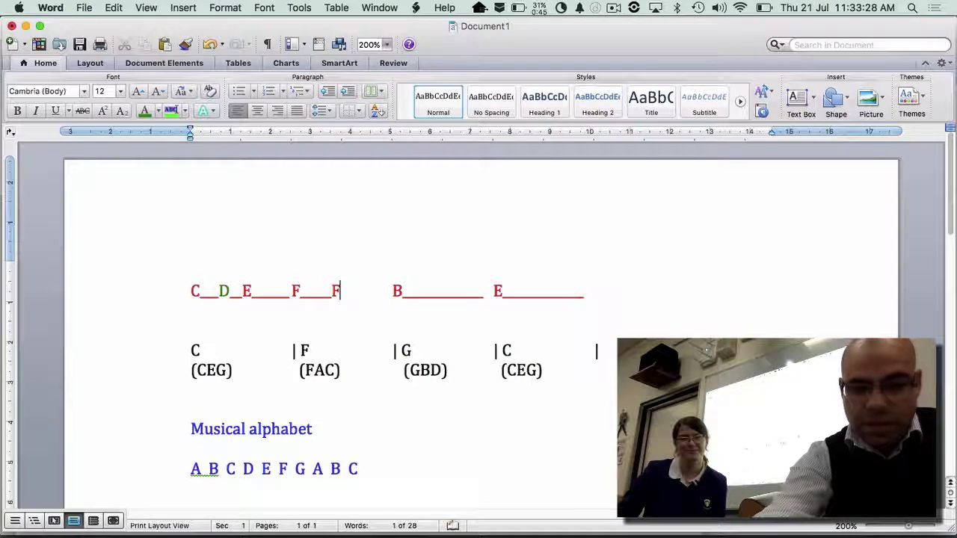
text( D C)
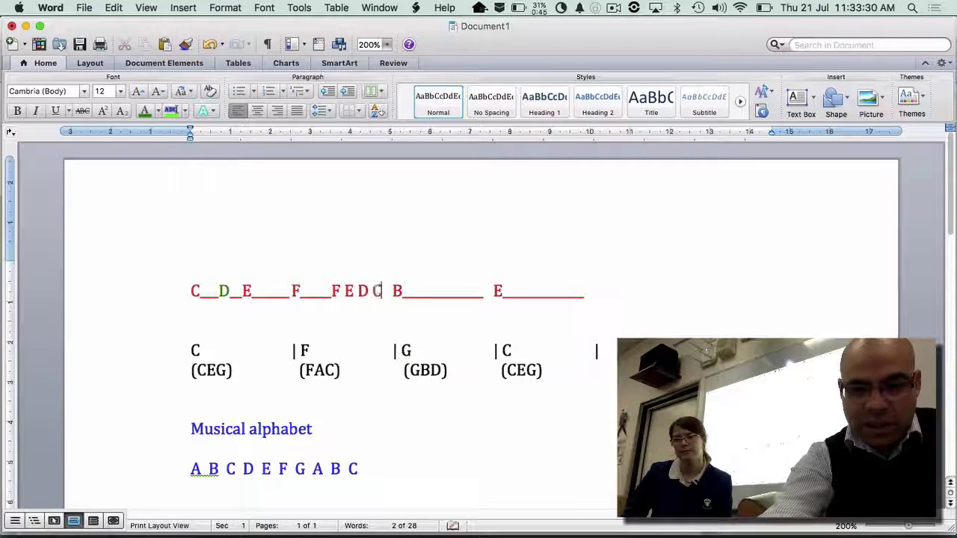
- Colour the notes E and D in the second bar's melody green and deselect them
drag(344, 291, 366, 292)
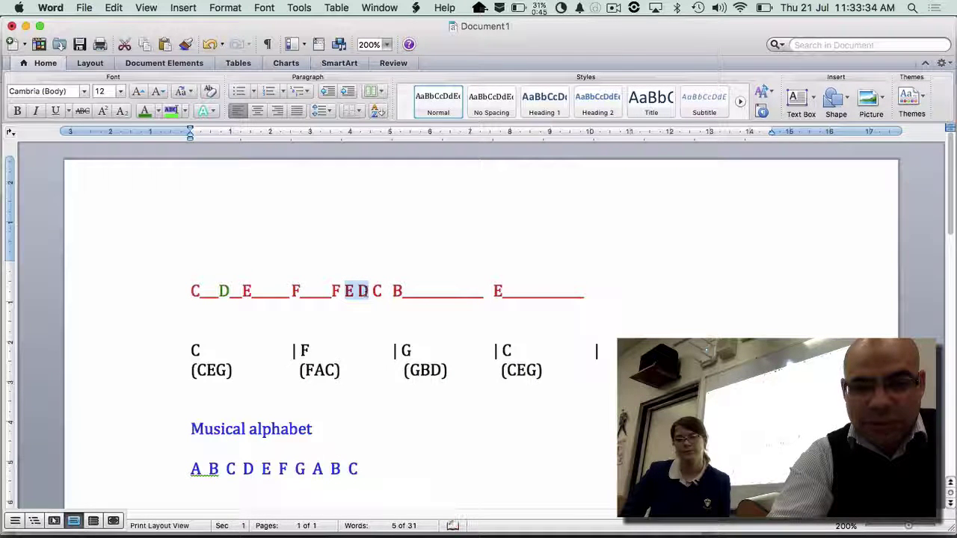
click(146, 112)
click(347, 329)
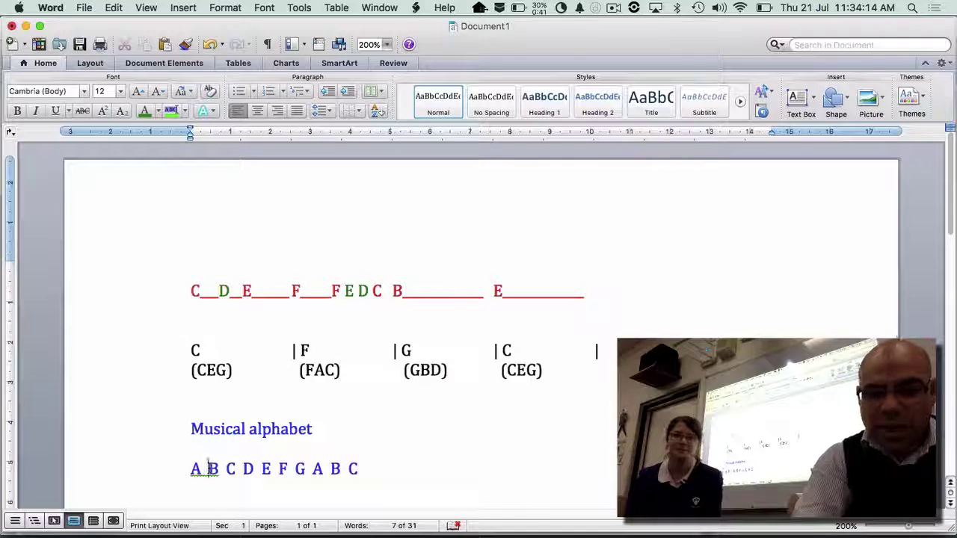
- Insert the note D midway along the underline after B in the third bar, removing one underscore
drag(209, 469, 219, 469)
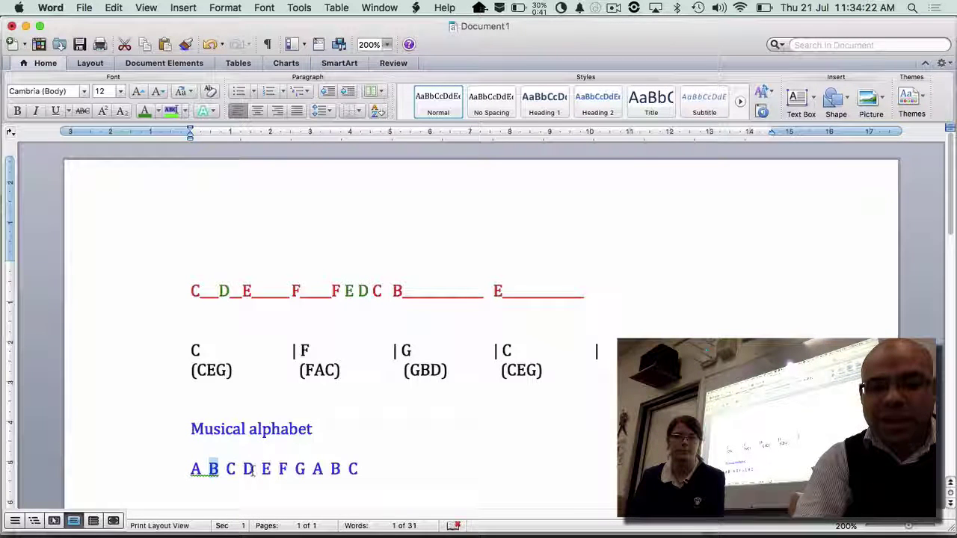
click(442, 293)
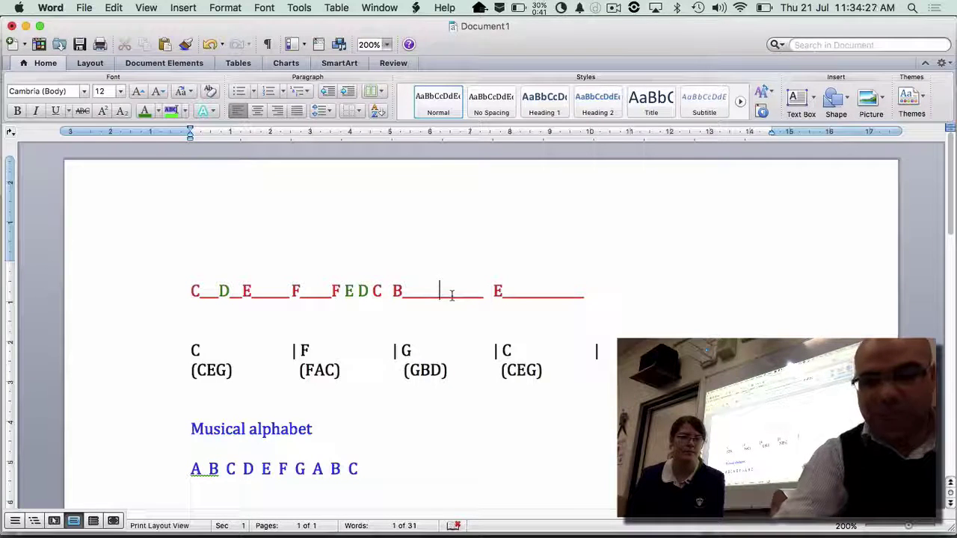
text(D)
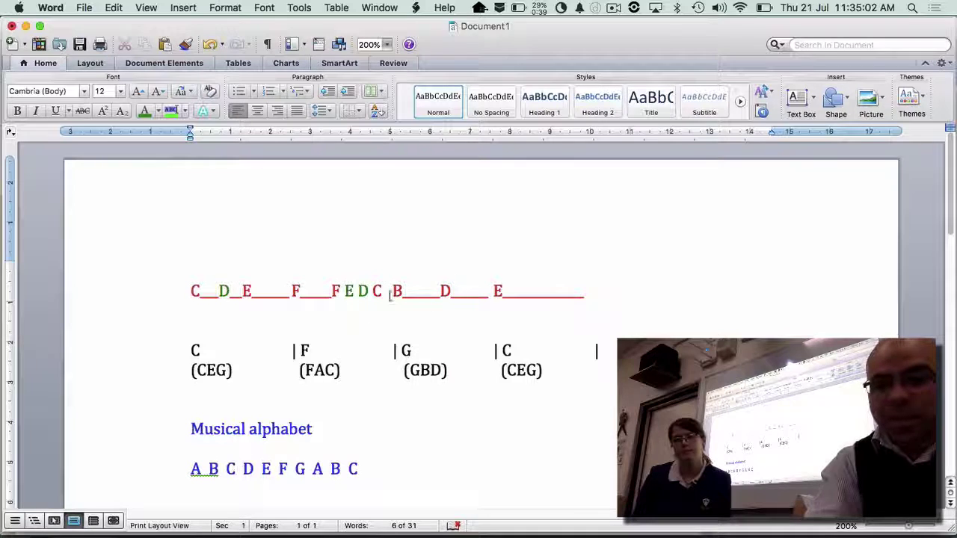
- Insert the note C between B and D in the third bar in place of one underscore and colour it green
click(421, 291)
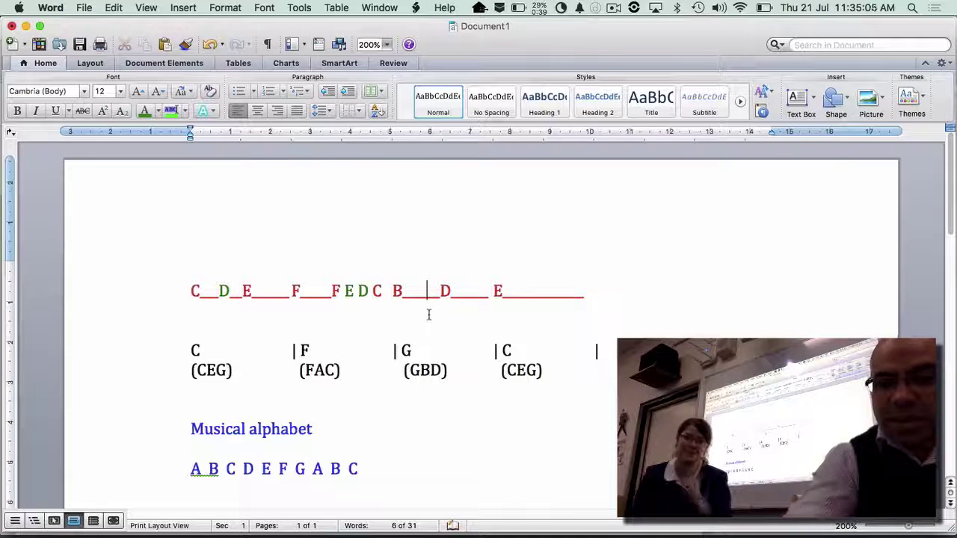
text(C)
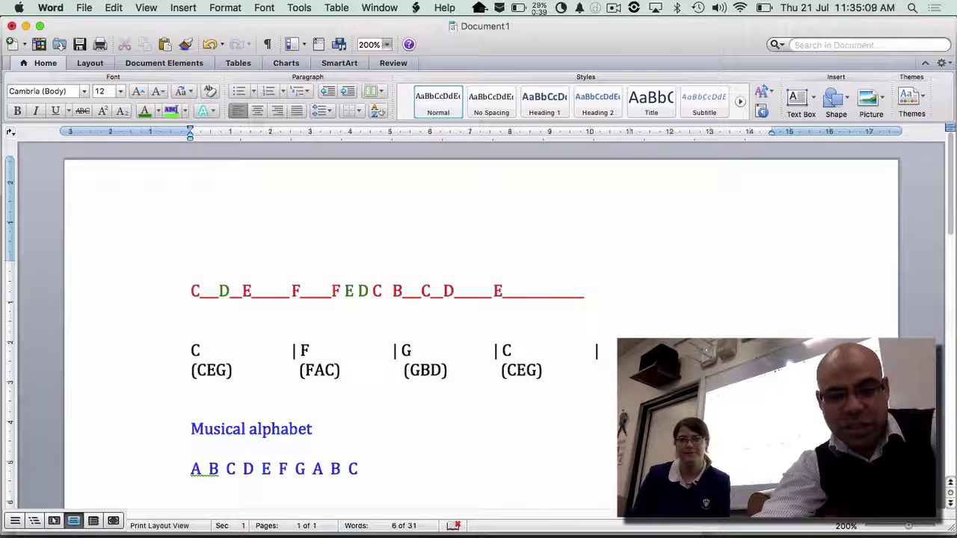
key(shift+Left)
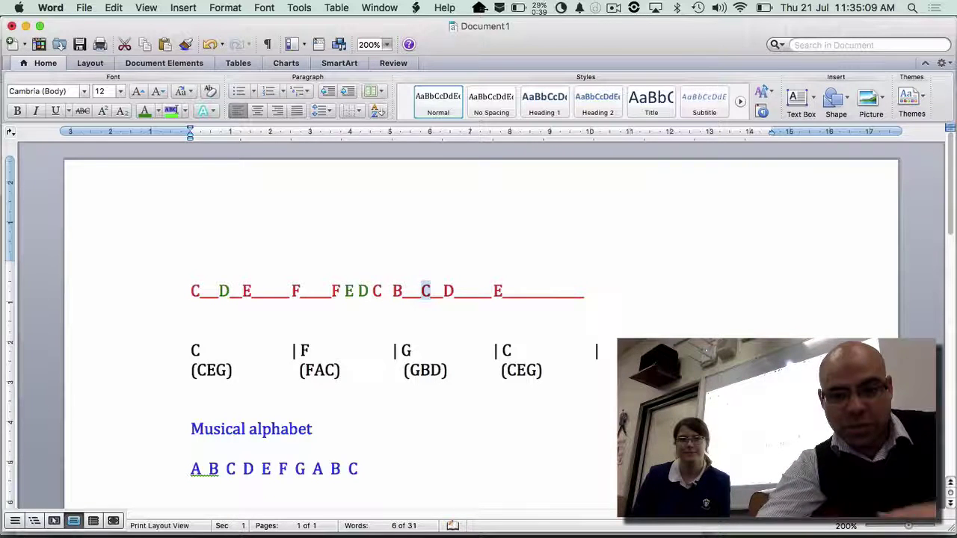
click(146, 110)
click(440, 331)
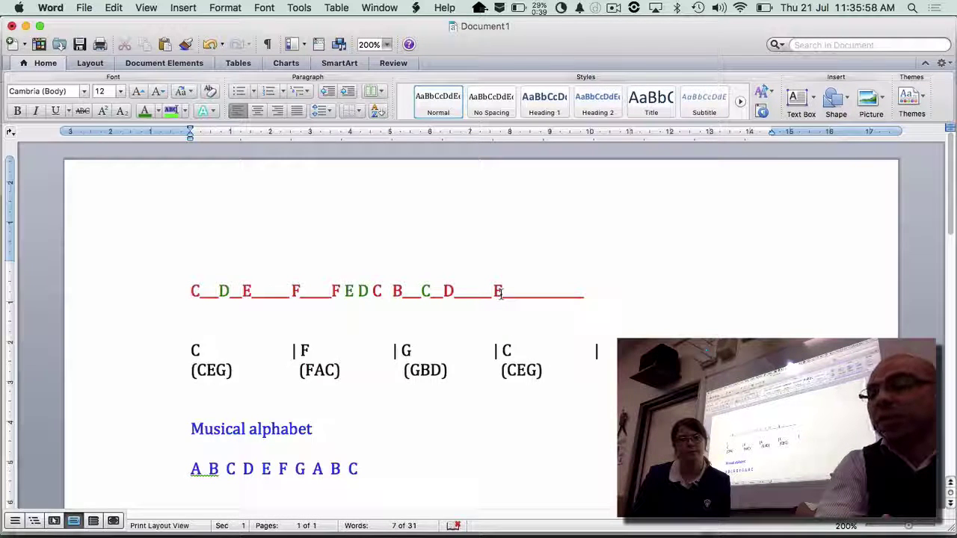
- Insert the note C midway along the underline after E in the fourth bar, removing one underscore
click(539, 292)
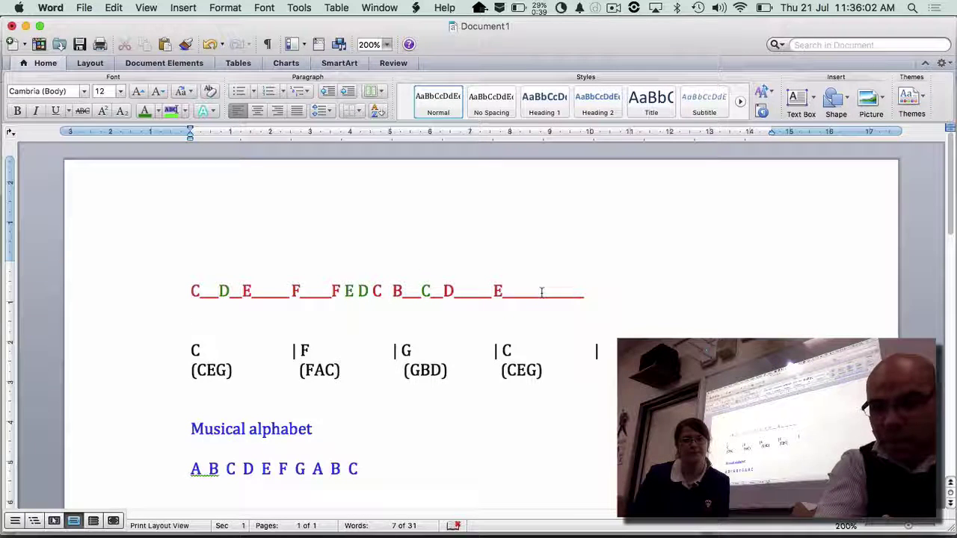
key(Delete)
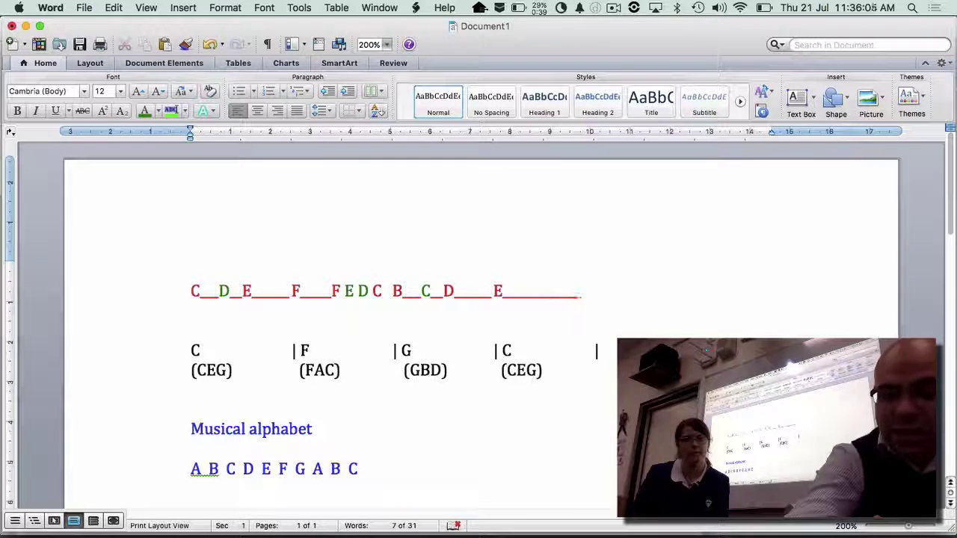
text(C)
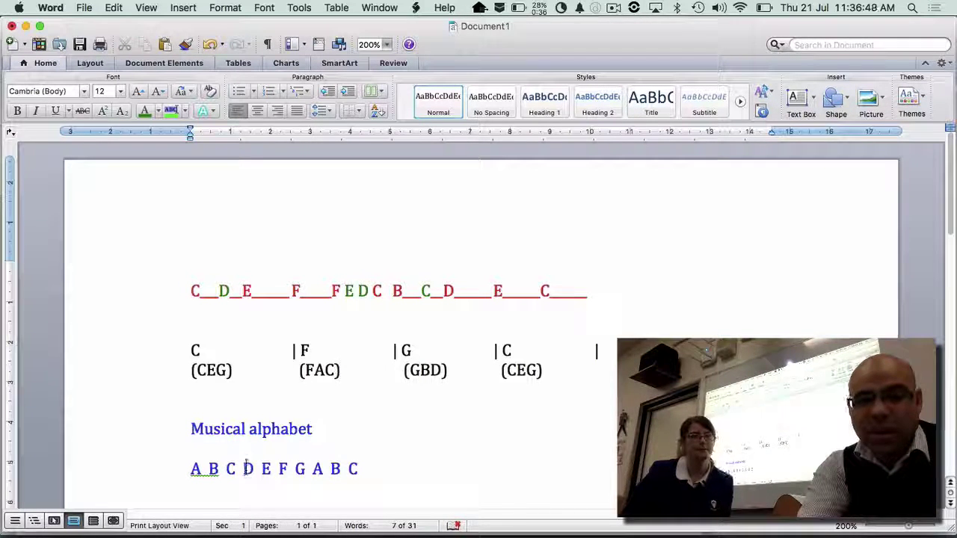
- Insert the note D between E and C in the fourth bar in place of one underscore and colour it green
click(535, 291)
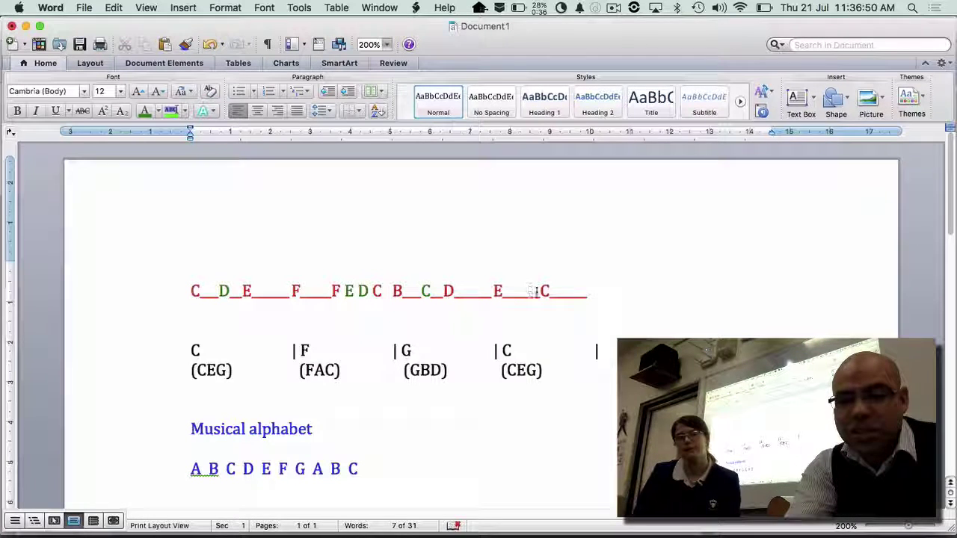
text(_)
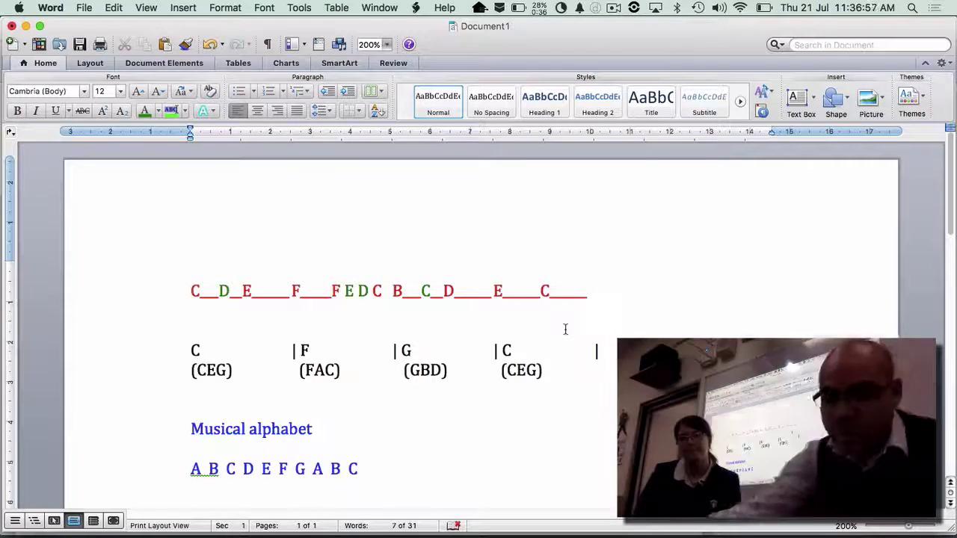
key(BackSpace)
text(D)
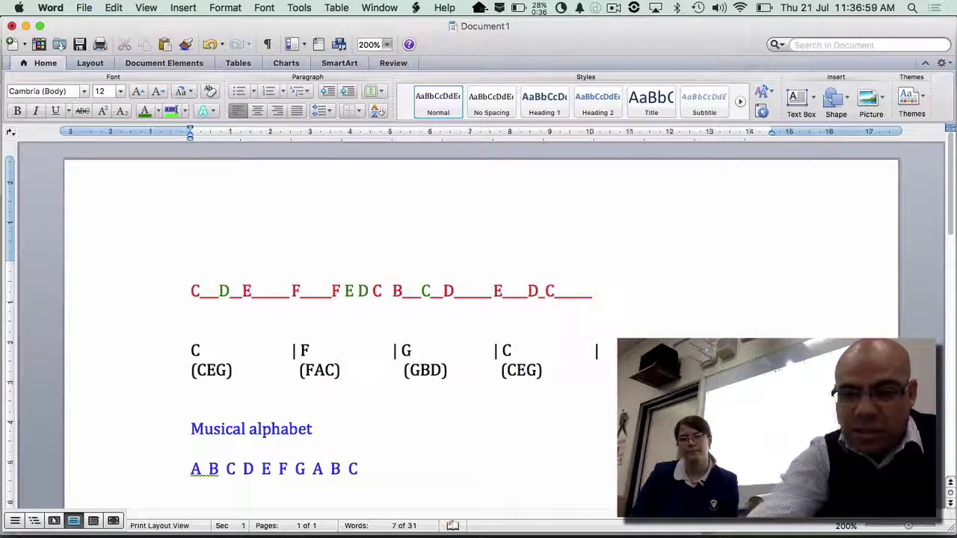
key(shift+Left)
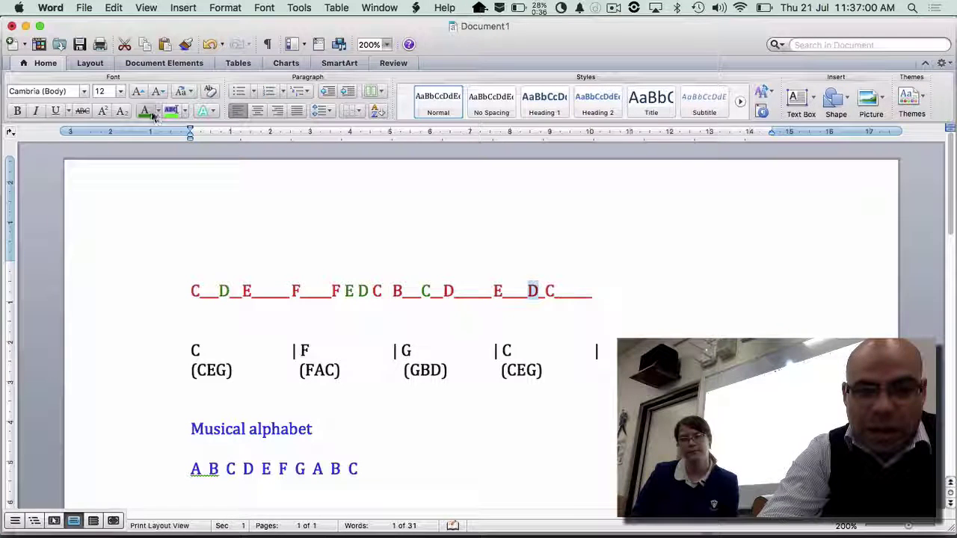
click(170, 110)
click(556, 354)
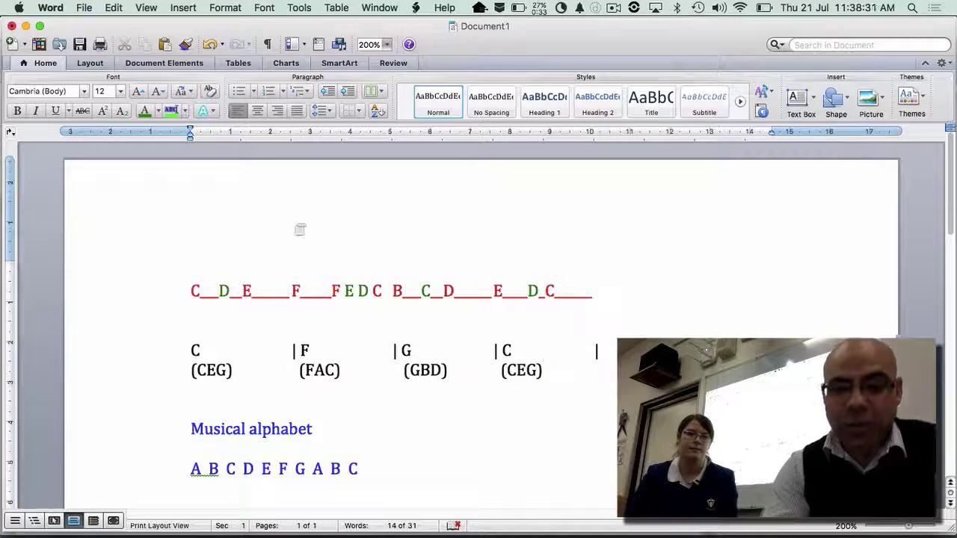
- Switch to the Noteflight score in Chrome and enter a quarter-note C–E–G chord on beat one of the guitar's first measure
key(super+Tab)
click(174, 292)
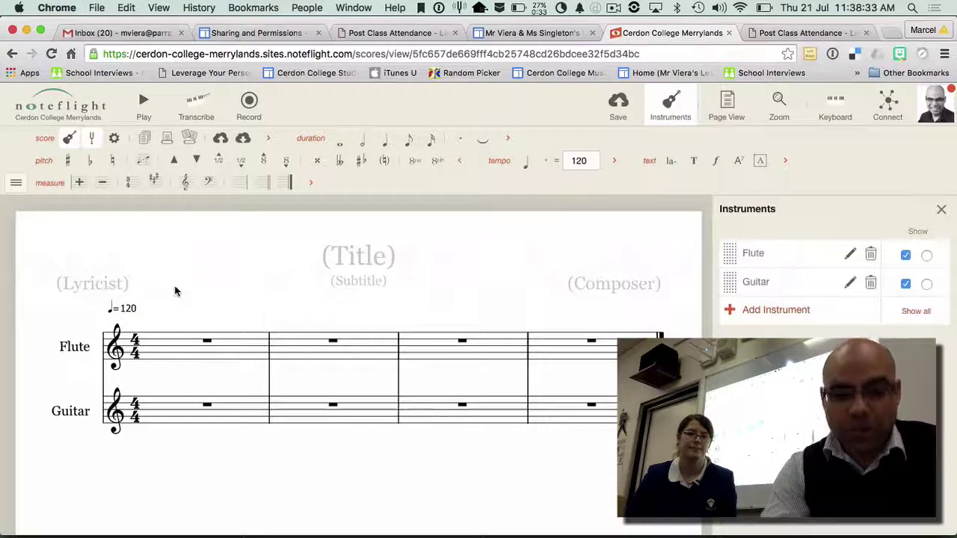
click(193, 419)
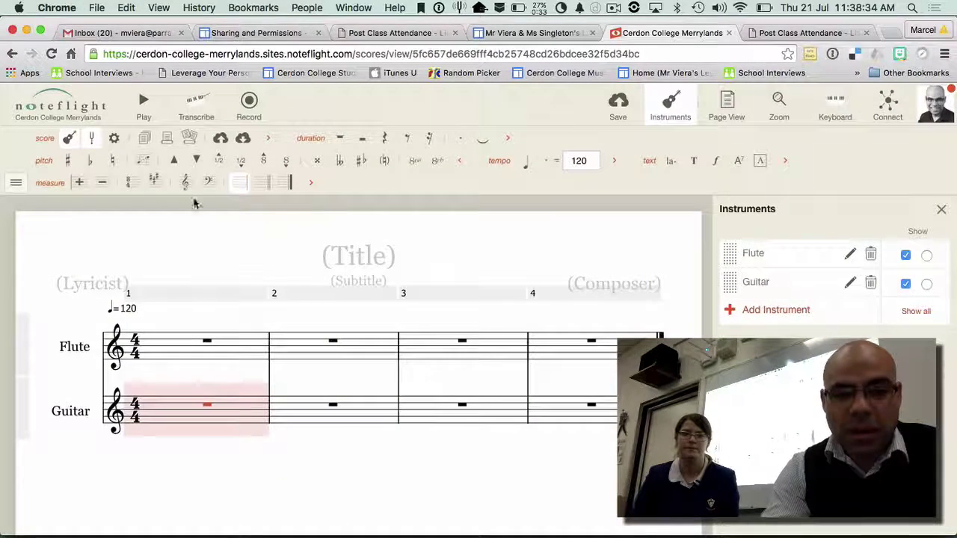
click(382, 140)
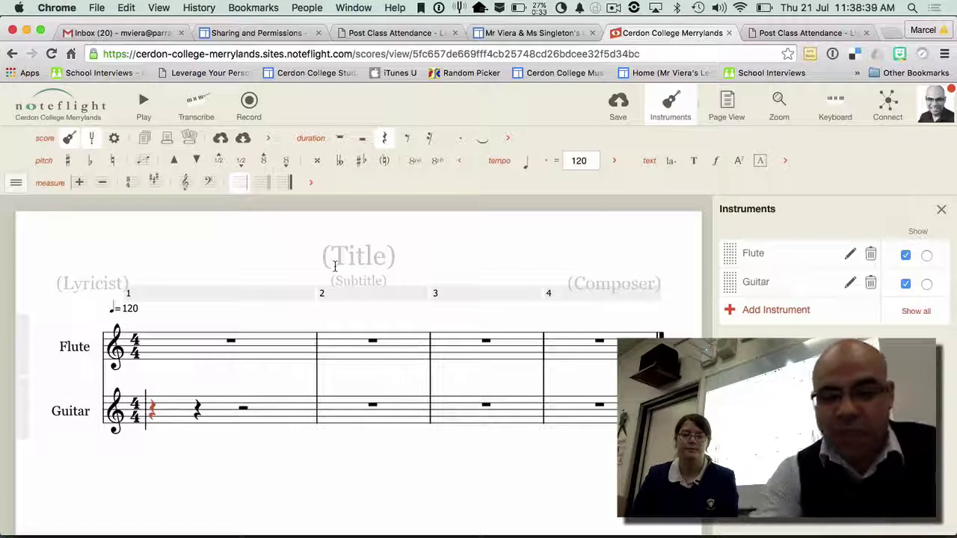
key(c)
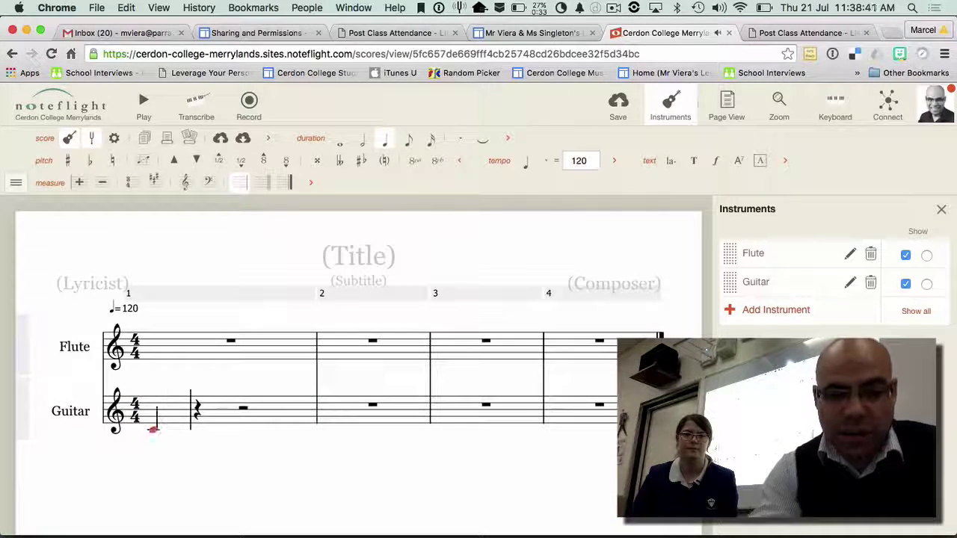
key(shift+e)
key(shift+g)
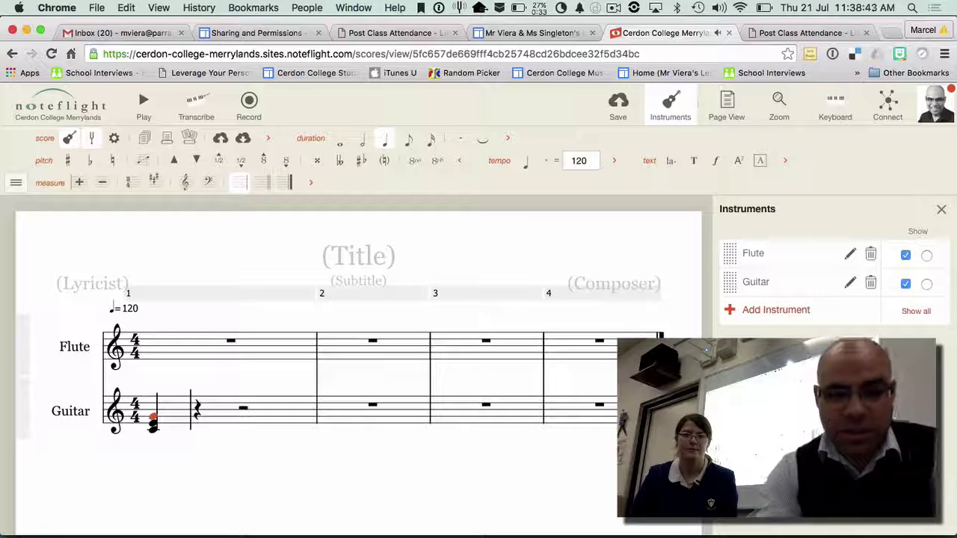
- Add an eighth-note C–E–G chord on beat two of the guitar's first measure and select the whole chord
key(Right)
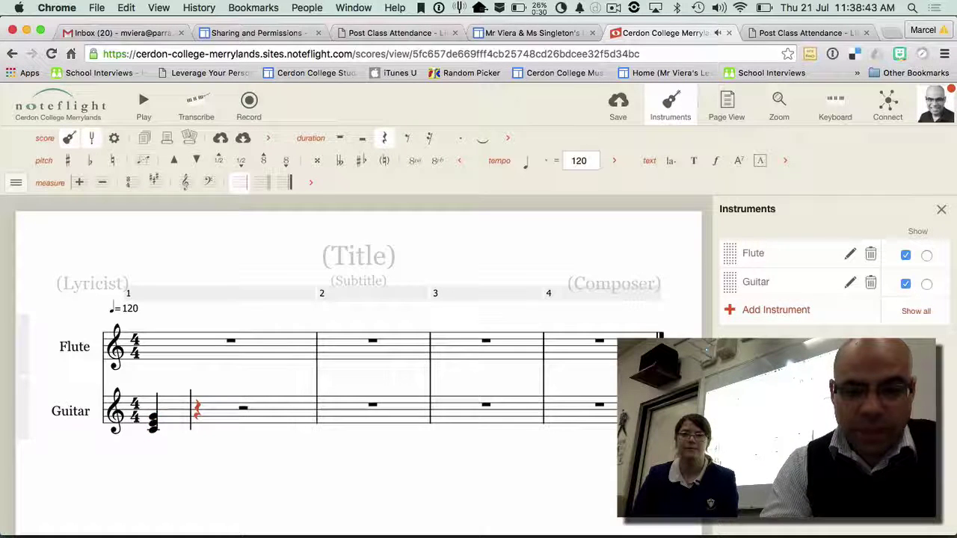
click(407, 139)
key(c)
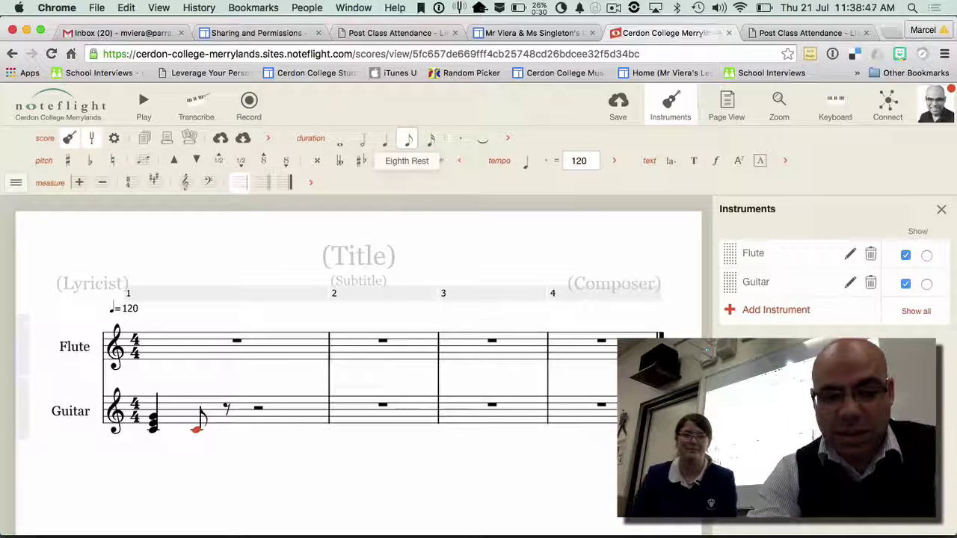
key(shift+e)
key(shift+g)
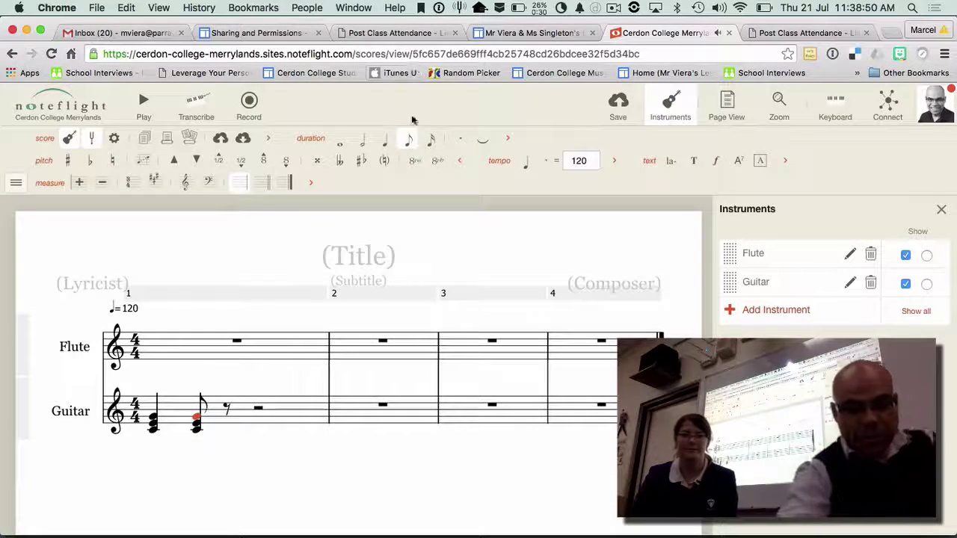
click(197, 434)
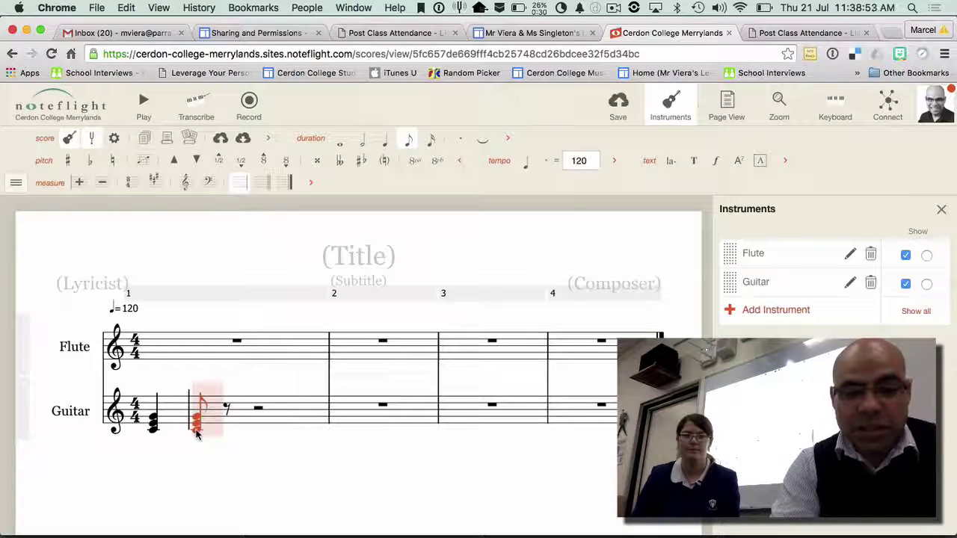
- Fill the guitar's first measure with a second eighth-note C–E–G chord and quarter-note copies of the chord on beats three and four
click(221, 421)
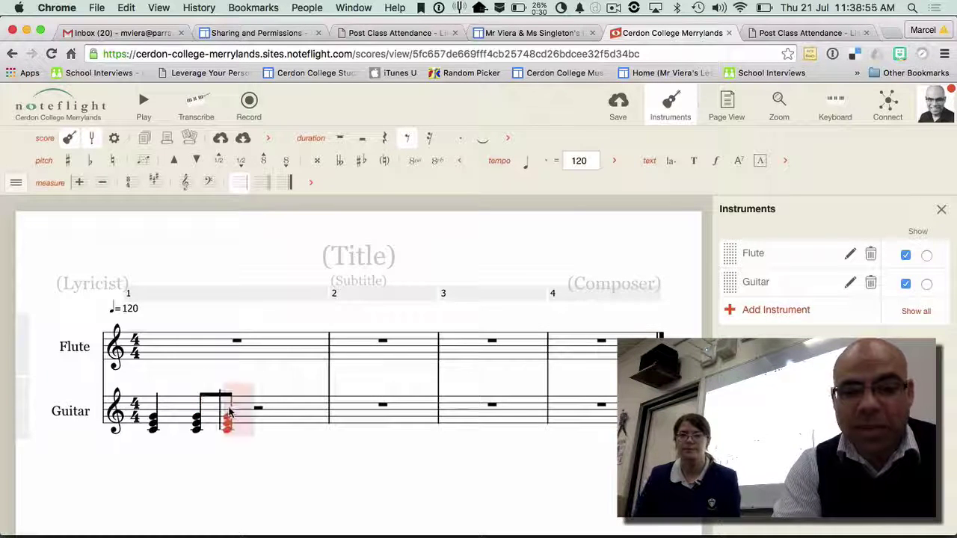
click(154, 432)
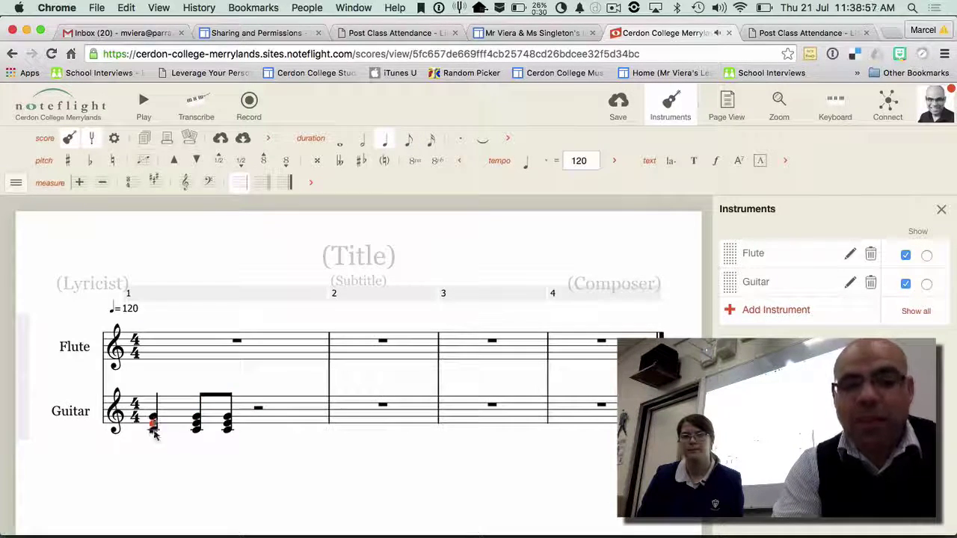
key(Up)
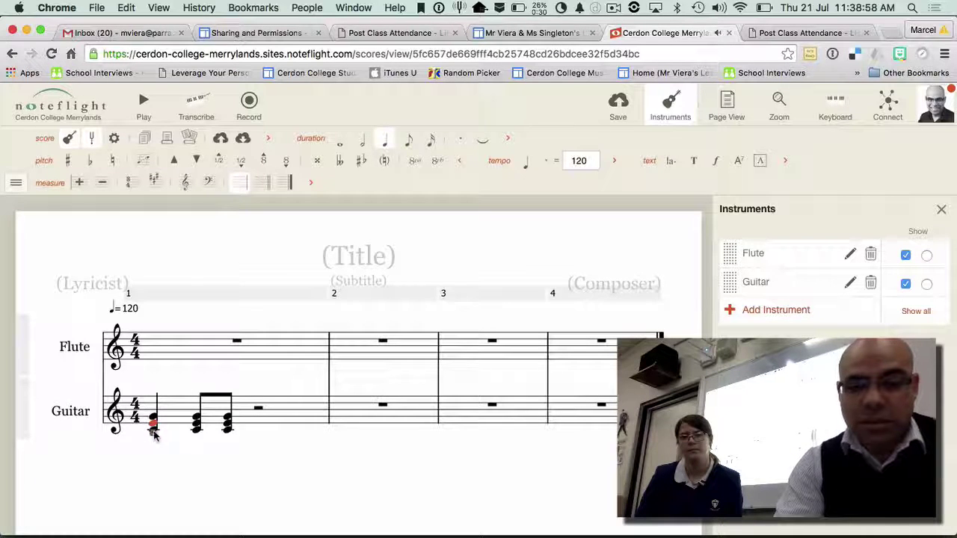
key(Escape)
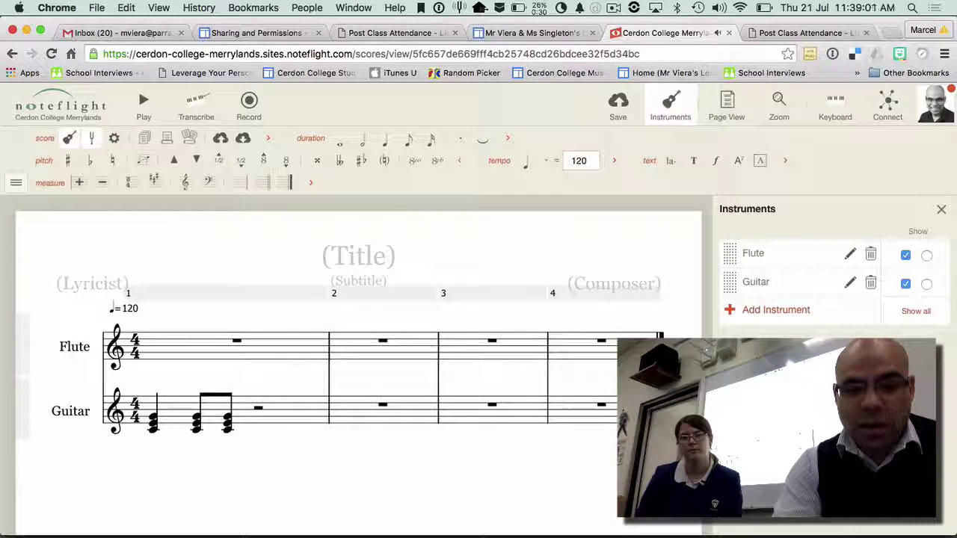
click(152, 423)
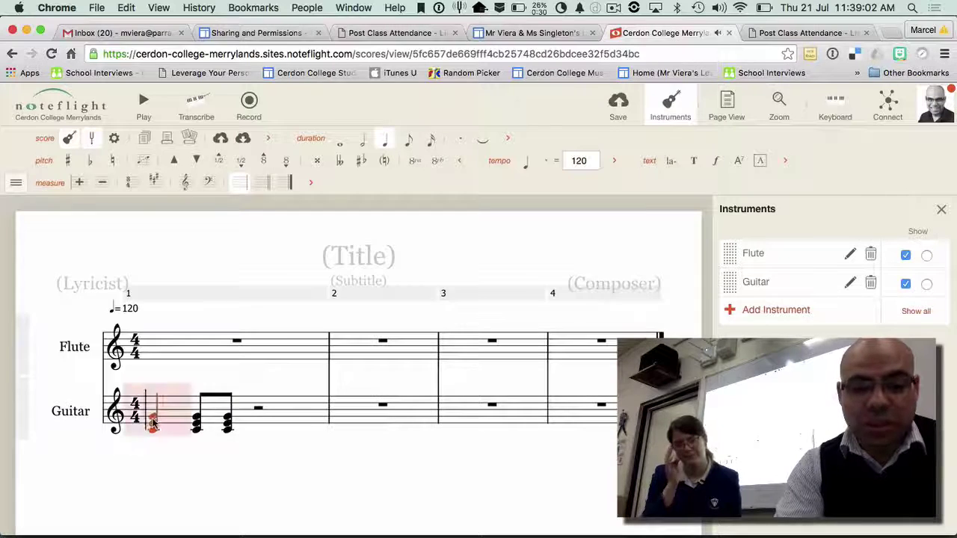
click(257, 410)
key(ctrl+v)
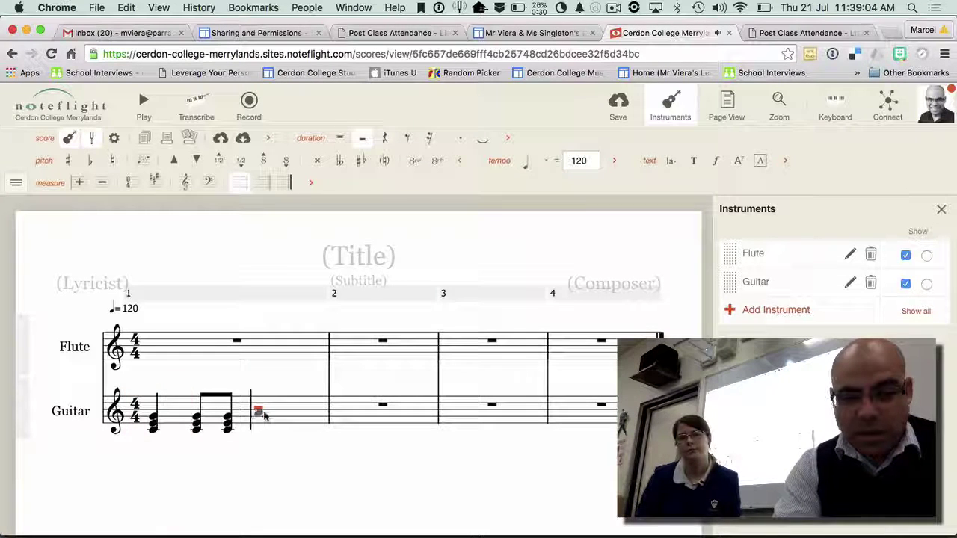
key(ctrl+v)
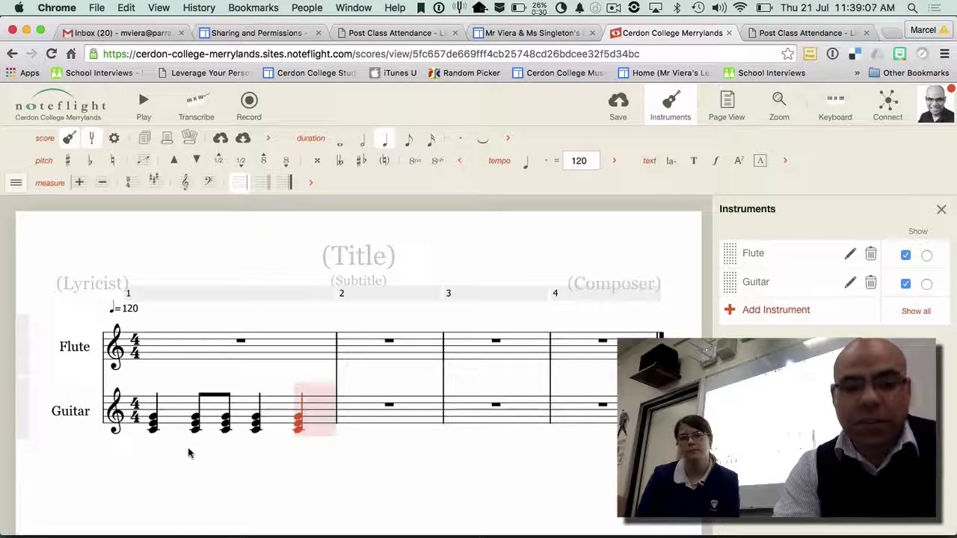
- Copy the guitar's first measure into measures two and three, raised to F–A–C and G–B–D chords respectively
click(191, 453)
click(178, 414)
key(ctrl+c)
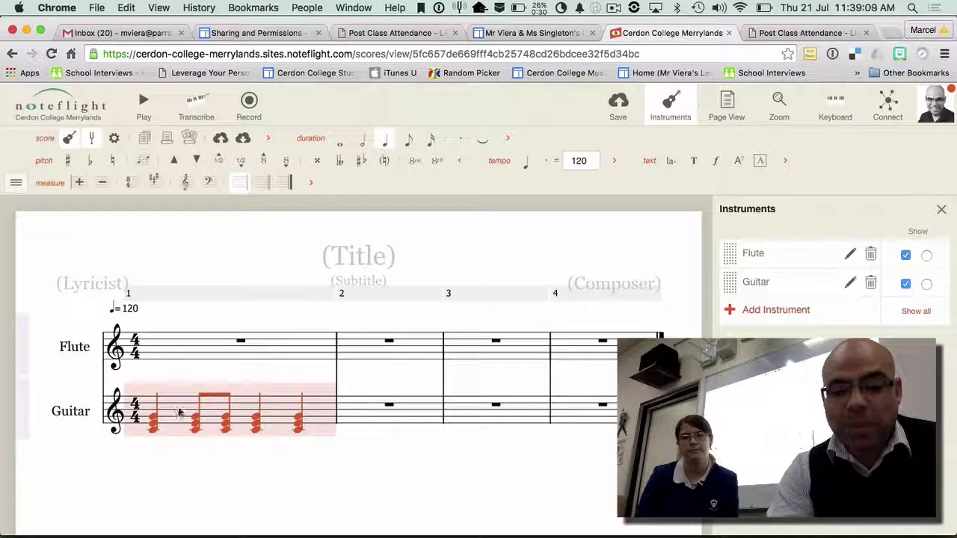
click(365, 412)
key(ctrl+v)
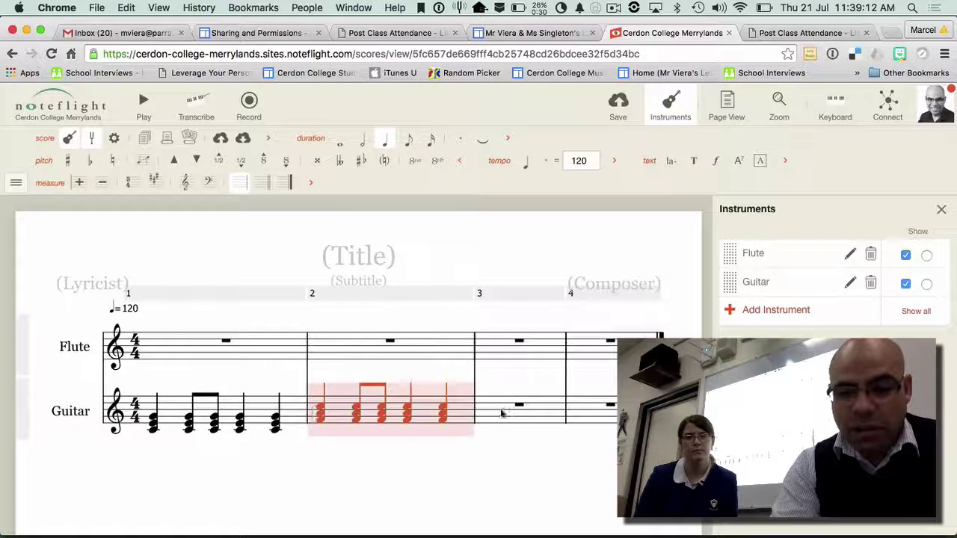
click(516, 433)
key(ctrl+v)
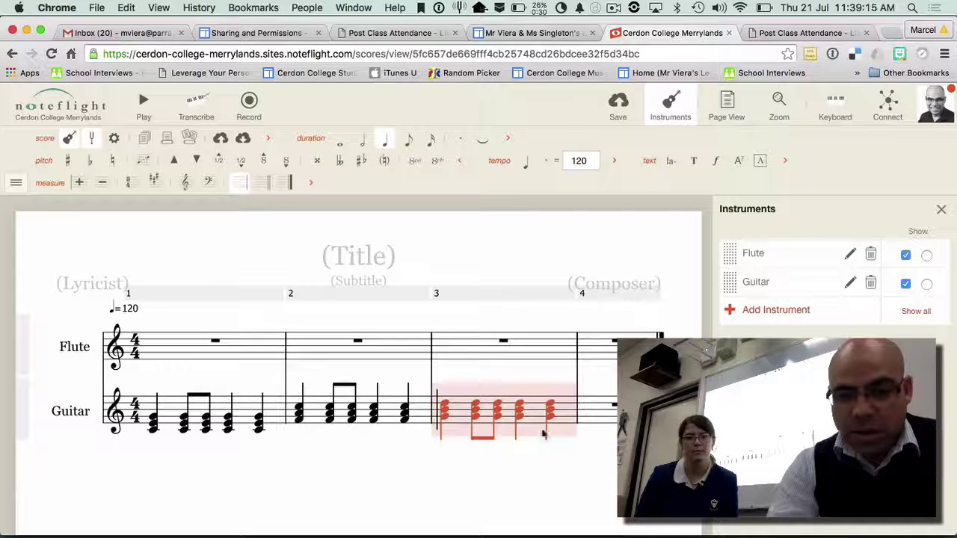
- Copy the guitar's first measure of C–E–G chords into measure four and play back the score
click(613, 417)
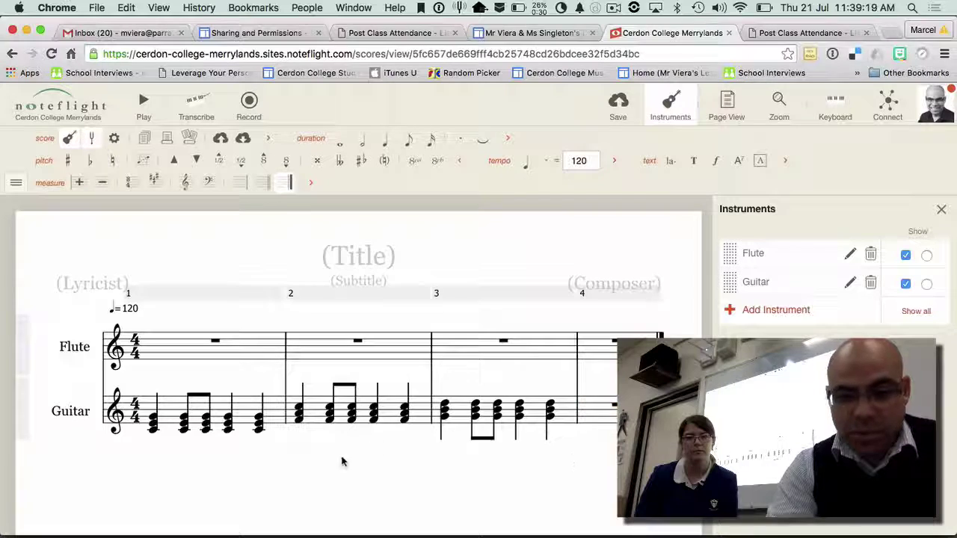
click(249, 420)
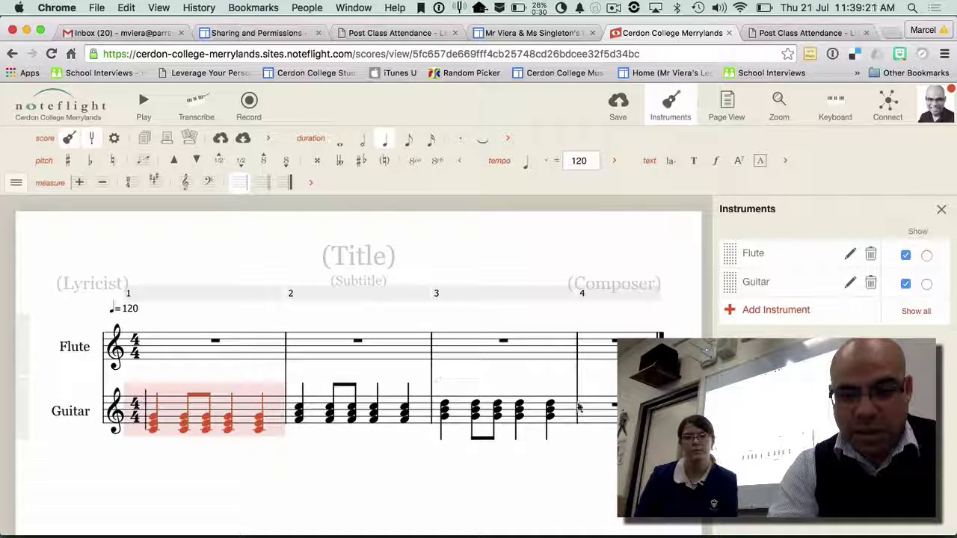
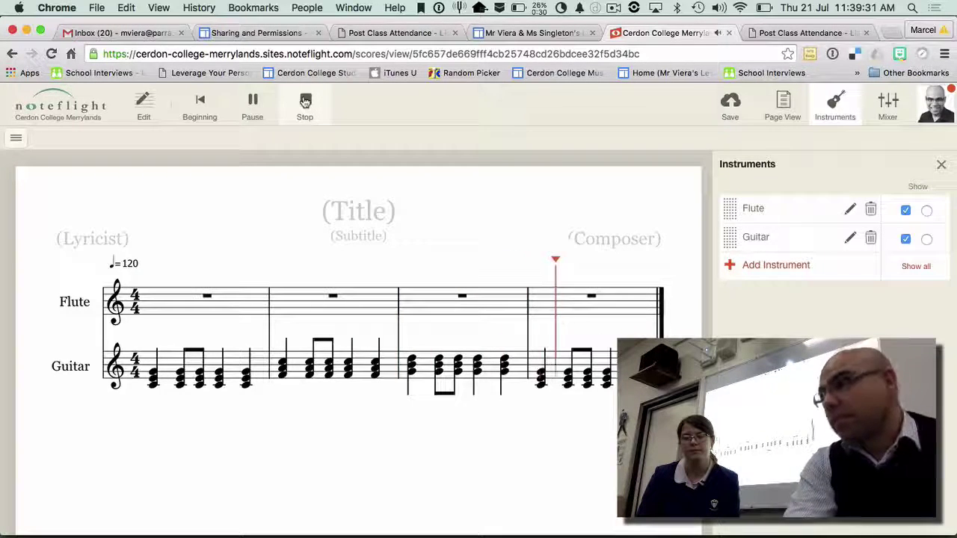
click(305, 102)
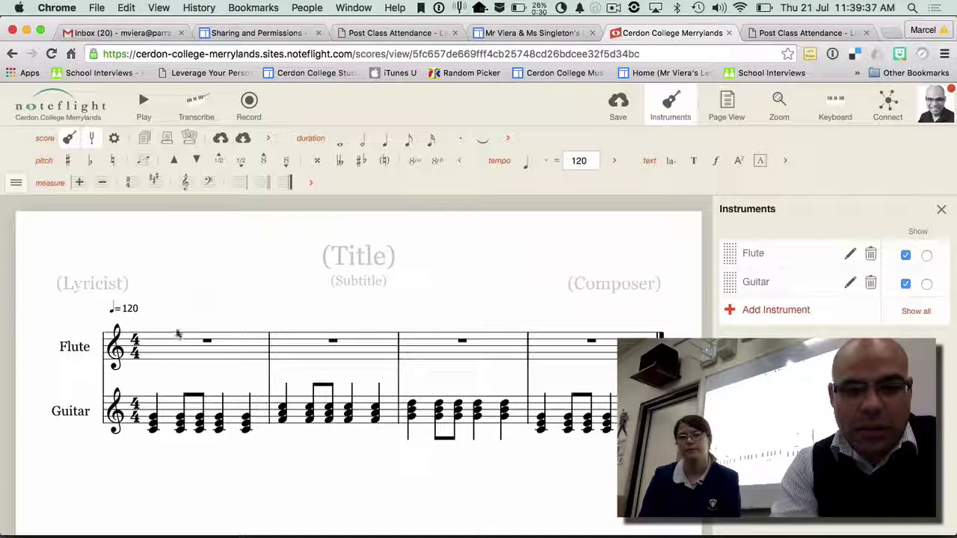
- Enter quarter notes C and D and a half-note E in the flute's first measure, following the melody in the Word document
click(194, 349)
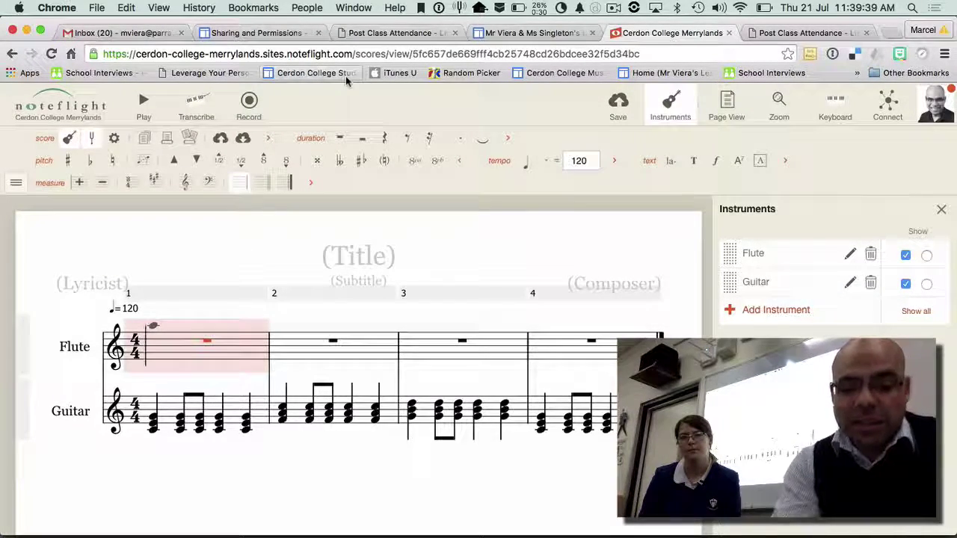
key(super+Tab)
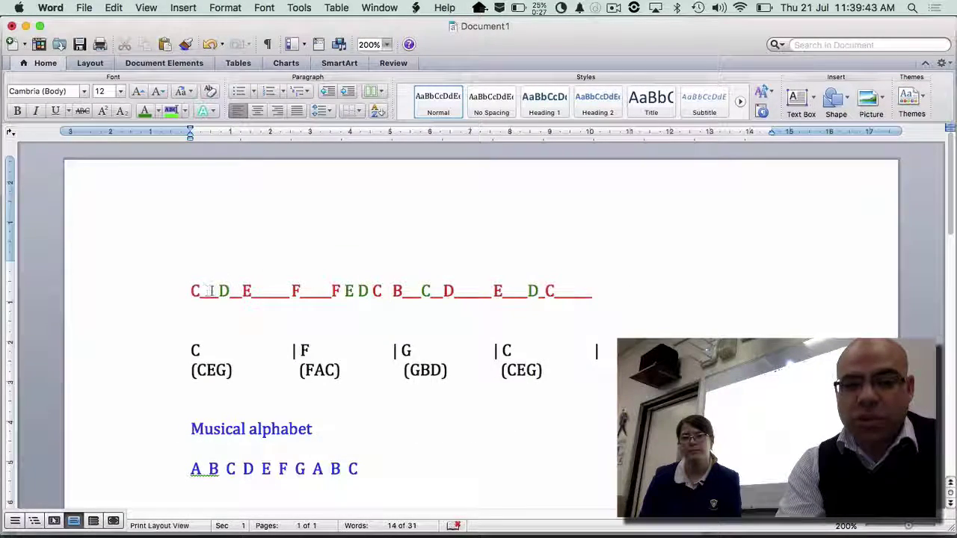
key(super+Tab)
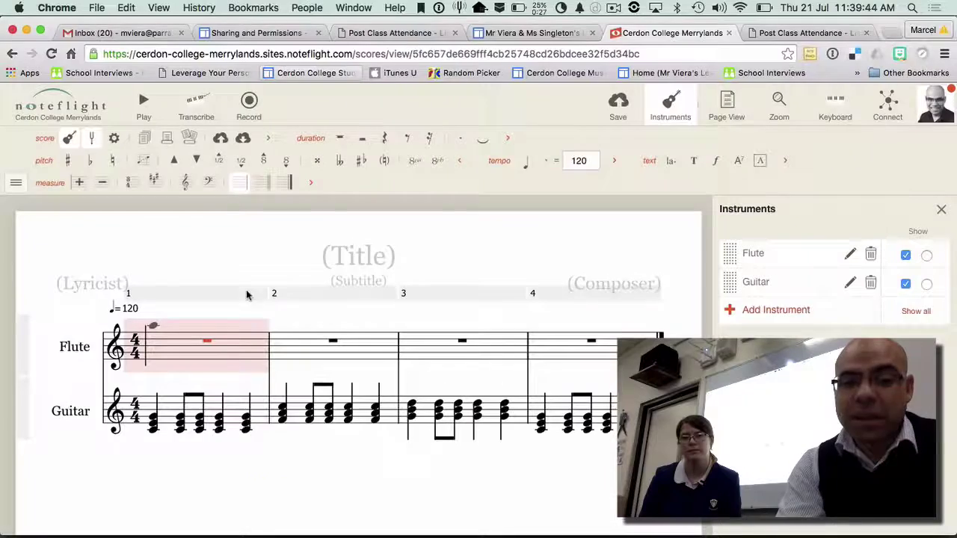
click(178, 346)
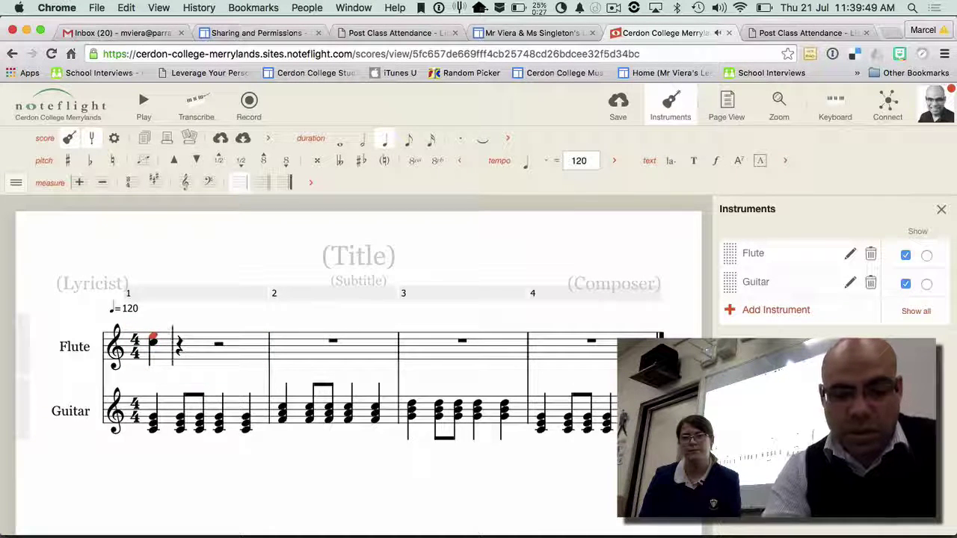
click(179, 341)
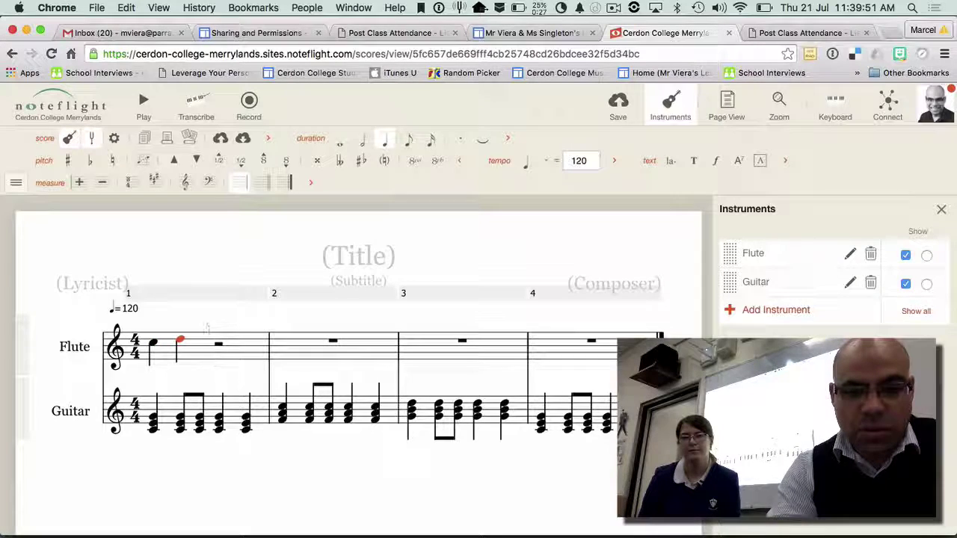
key(Right)
key(e)
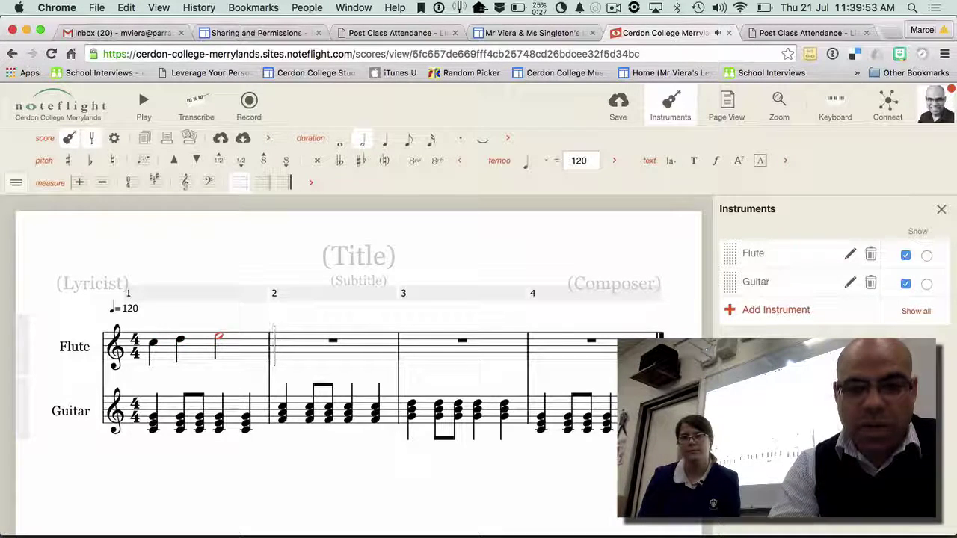
- Check the second bar's melody in the Word document and enter a half-note F at the start of the flute's second measure
key(super+Tab)
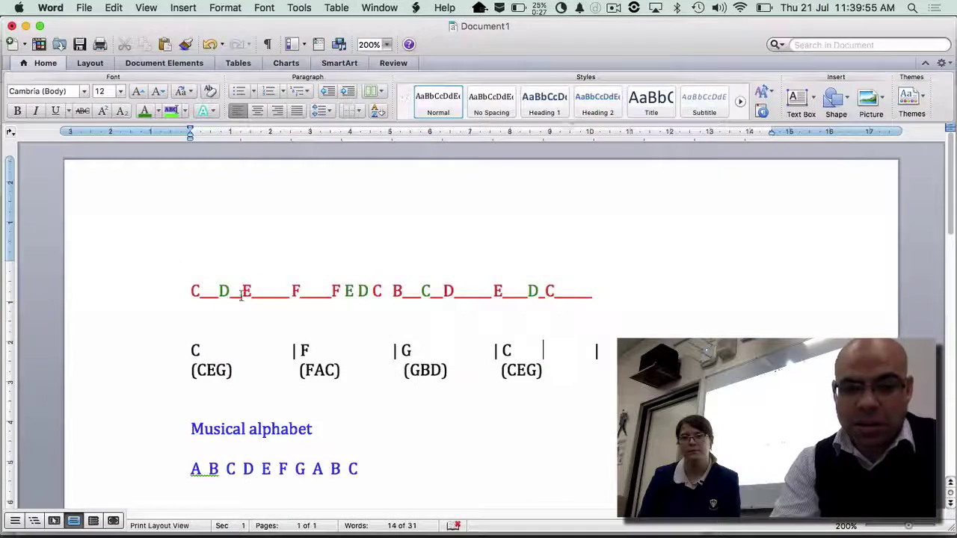
key(super+Tab)
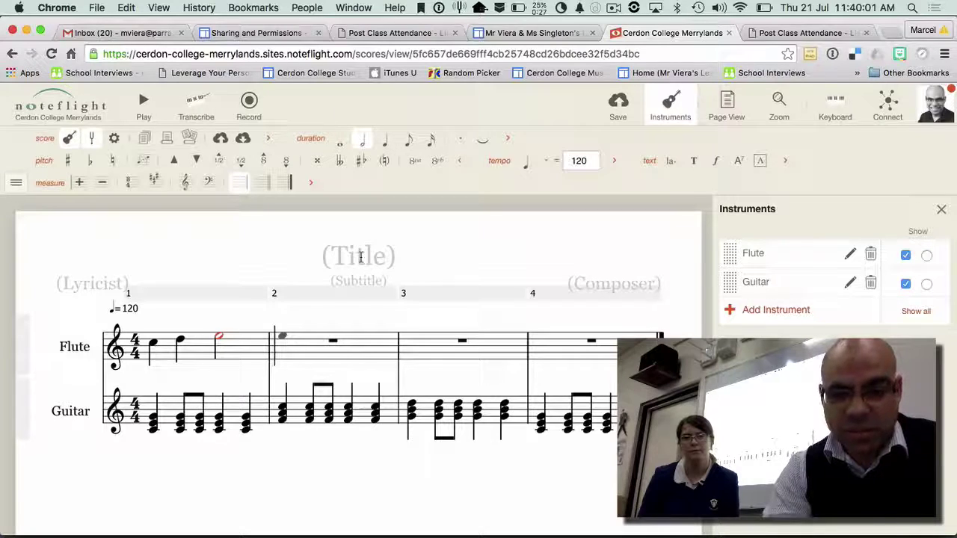
click(333, 340)
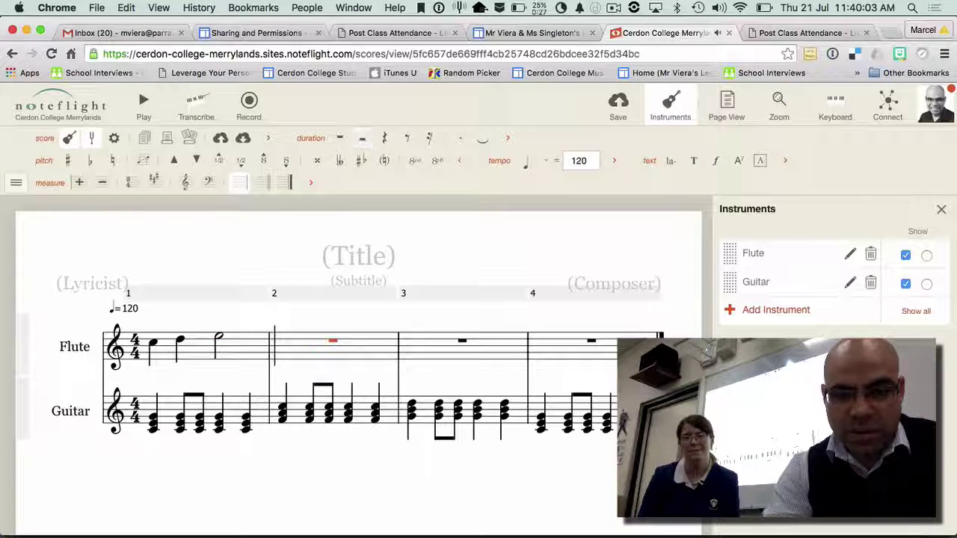
key(f)
key(Left)
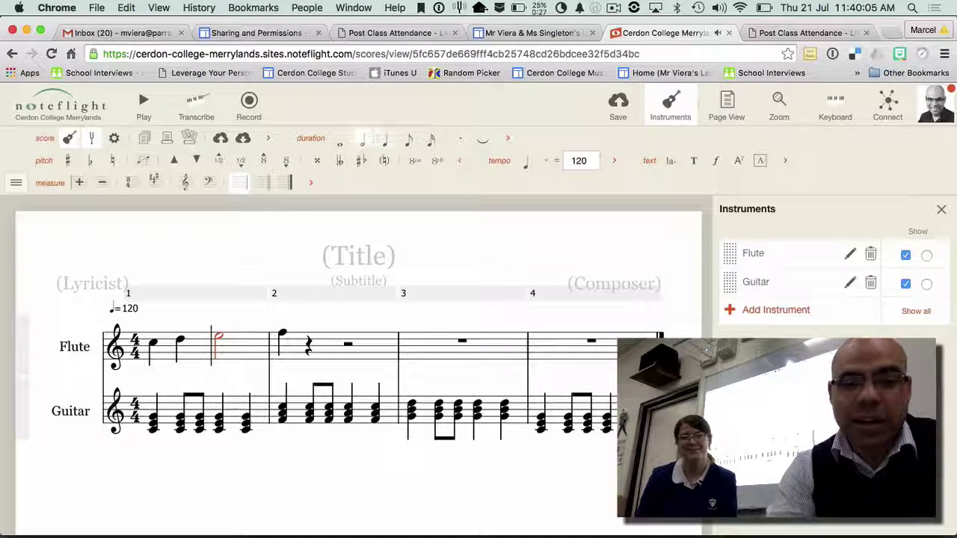
key(Up)
key(Up)
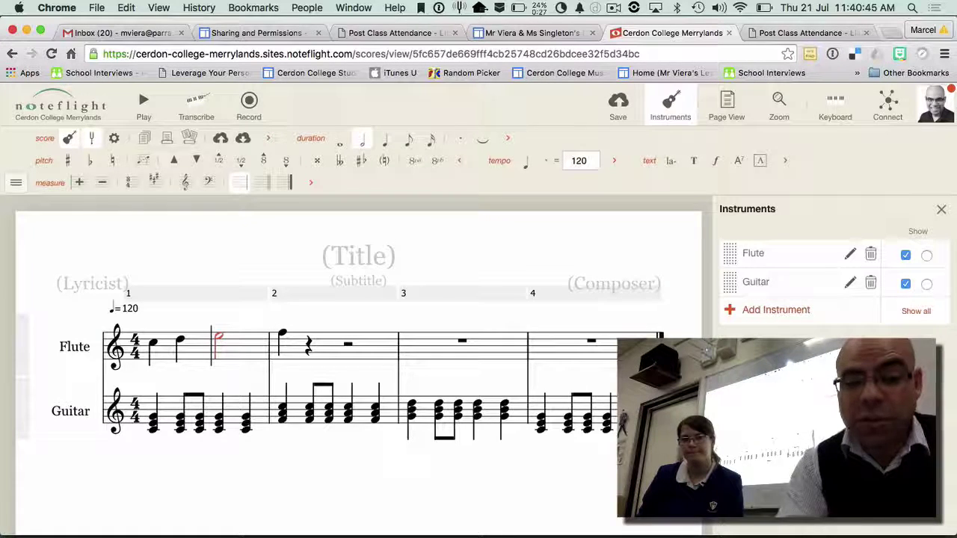
click(284, 335)
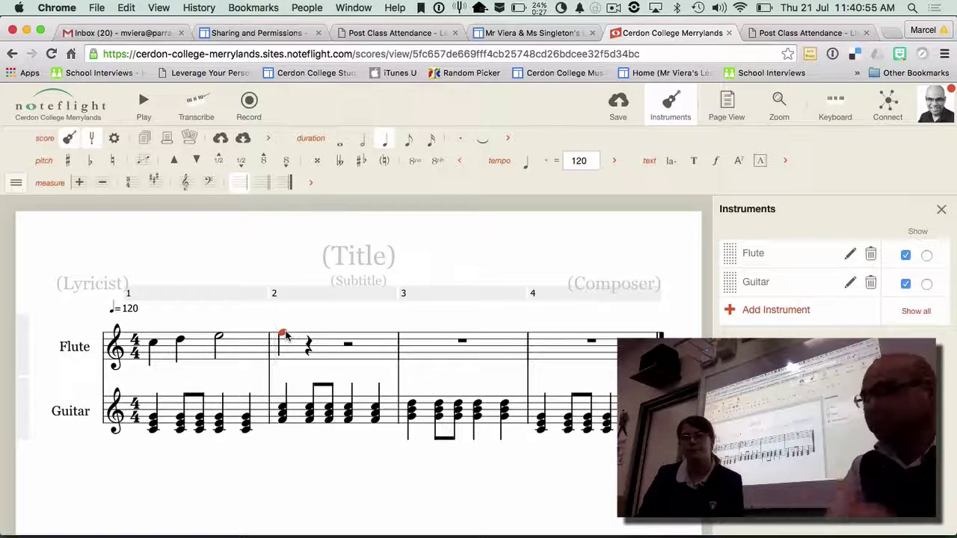
click(363, 140)
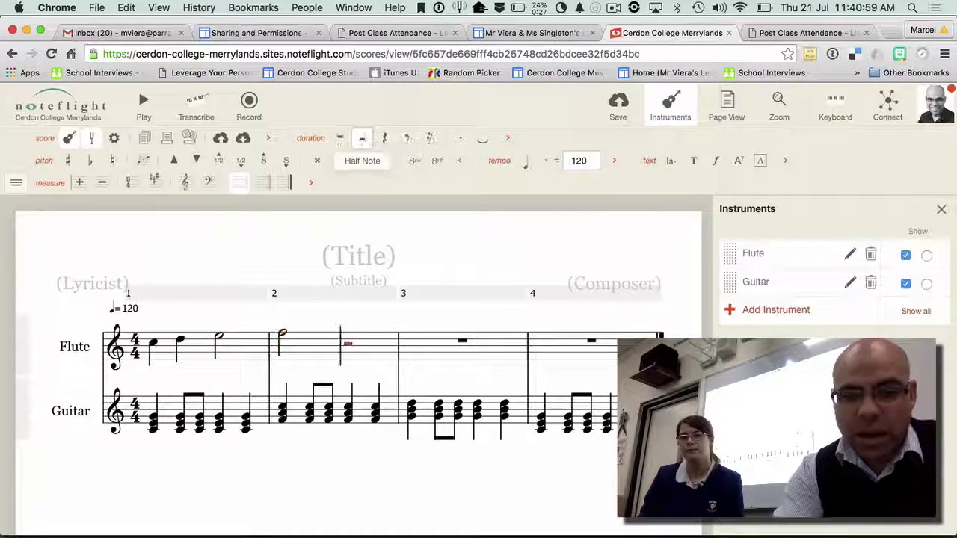
- Fill the second half of the flute's second measure with the eighth notes F, E, D and C
click(408, 139)
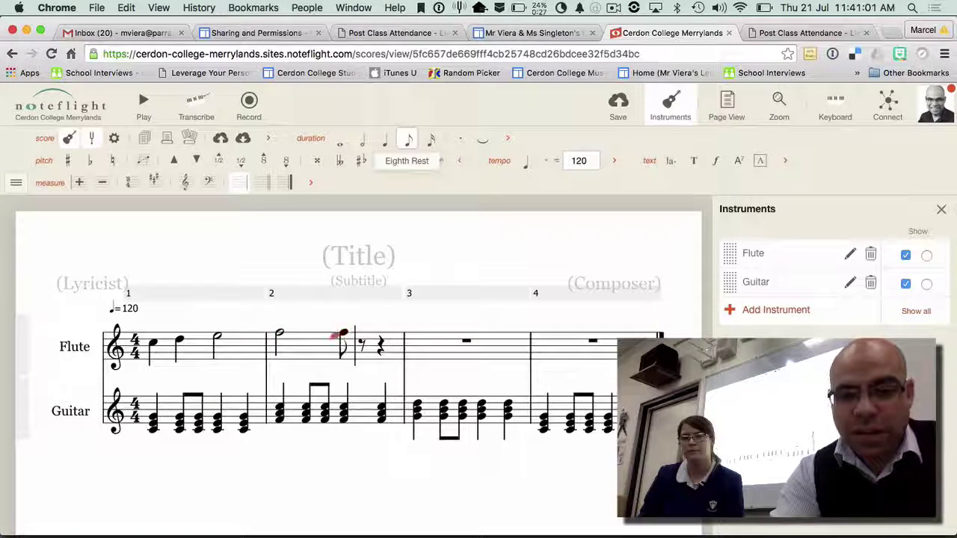
key(e)
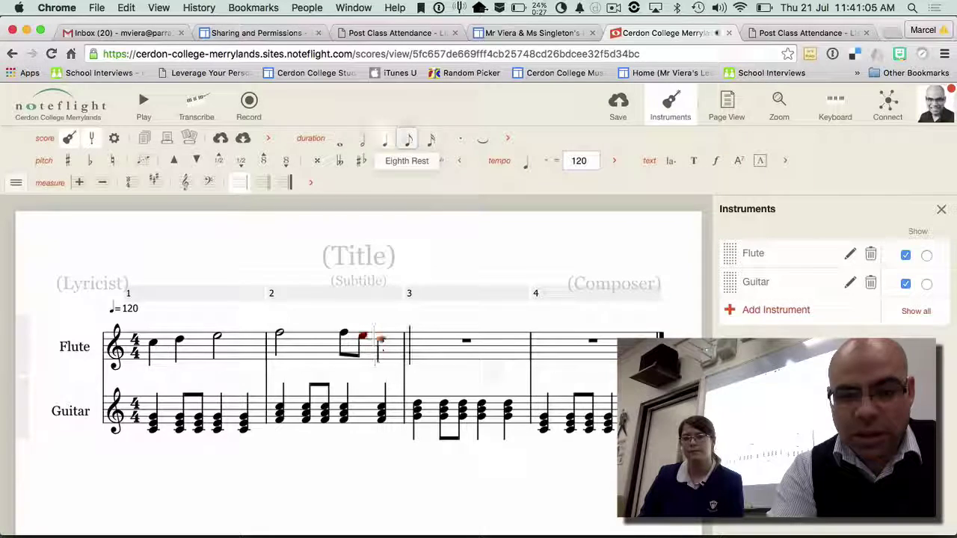
key(Right)
key(c)
key(Left)
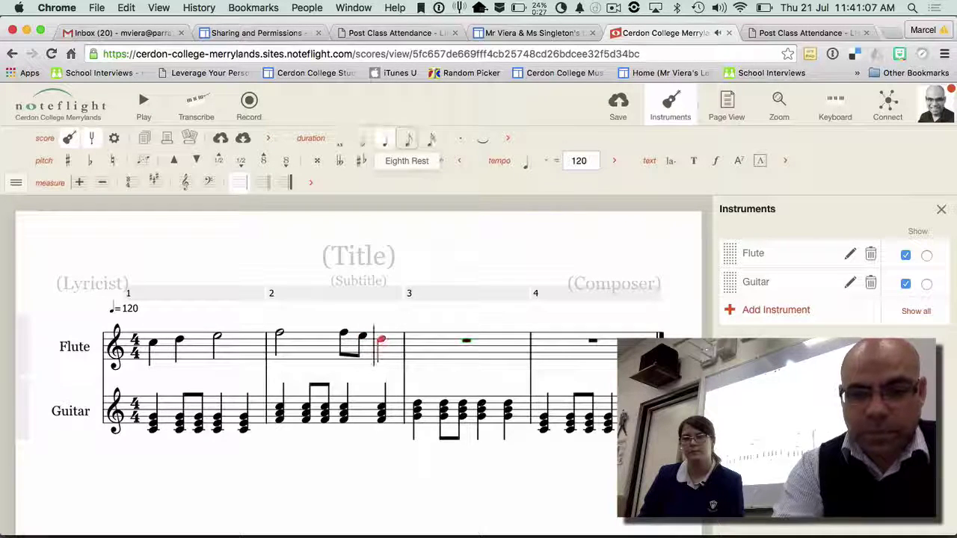
click(408, 139)
key(Right)
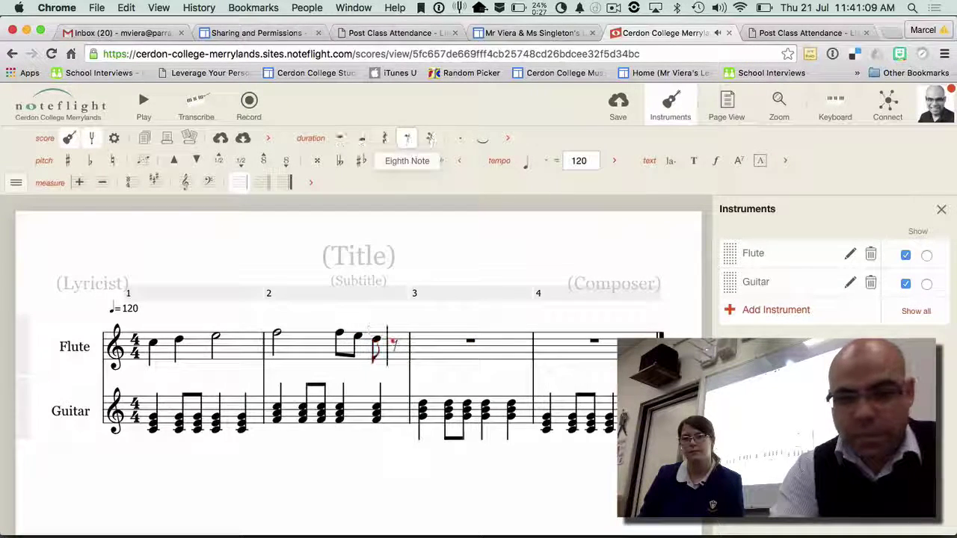
key(c)
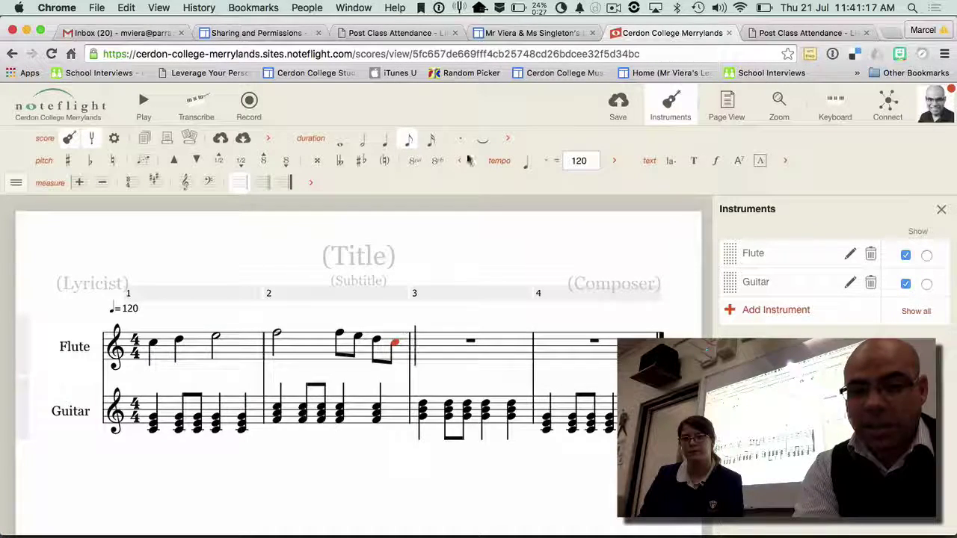
- Check the third bar's melody in the Word document and enter quarter notes B and C and a half-note D in the flute's third measure
key(super+Tab)
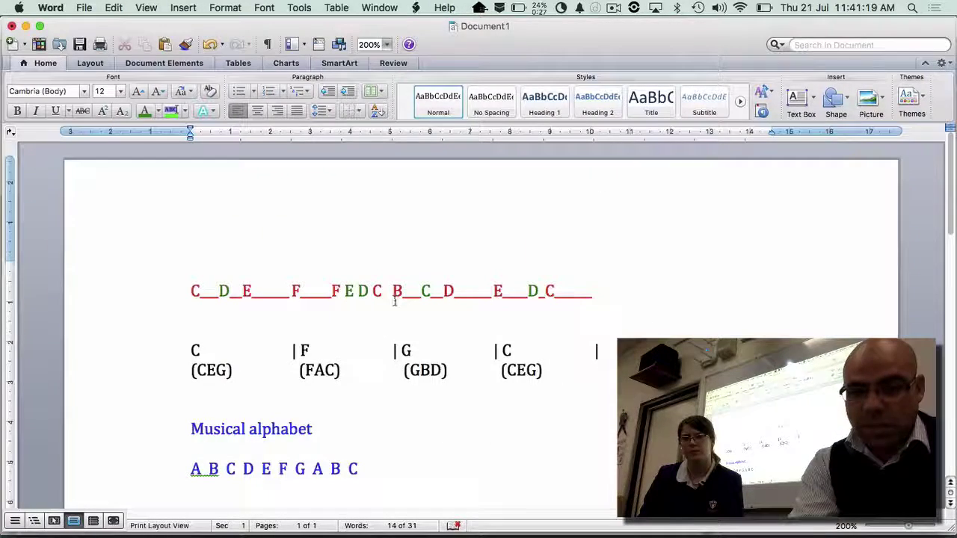
key(super+Tab)
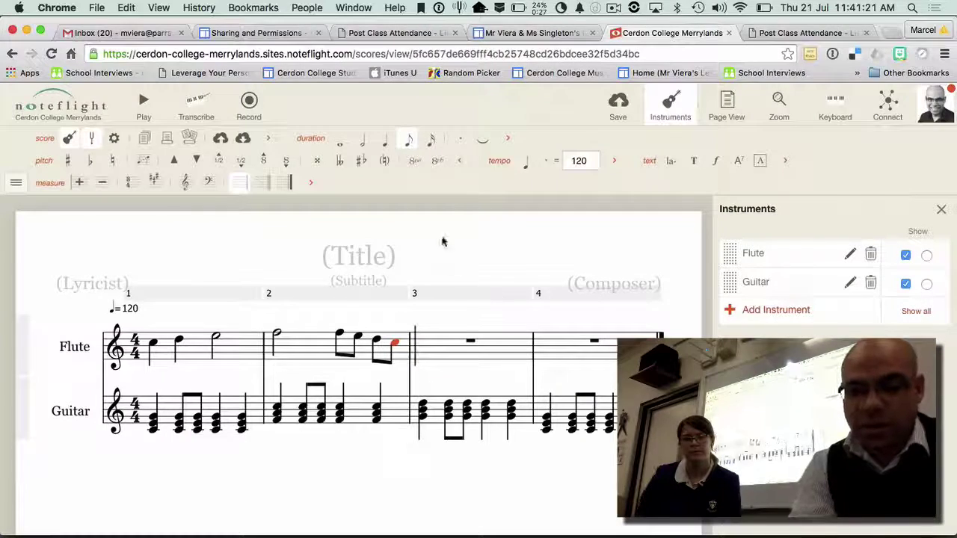
key(Right)
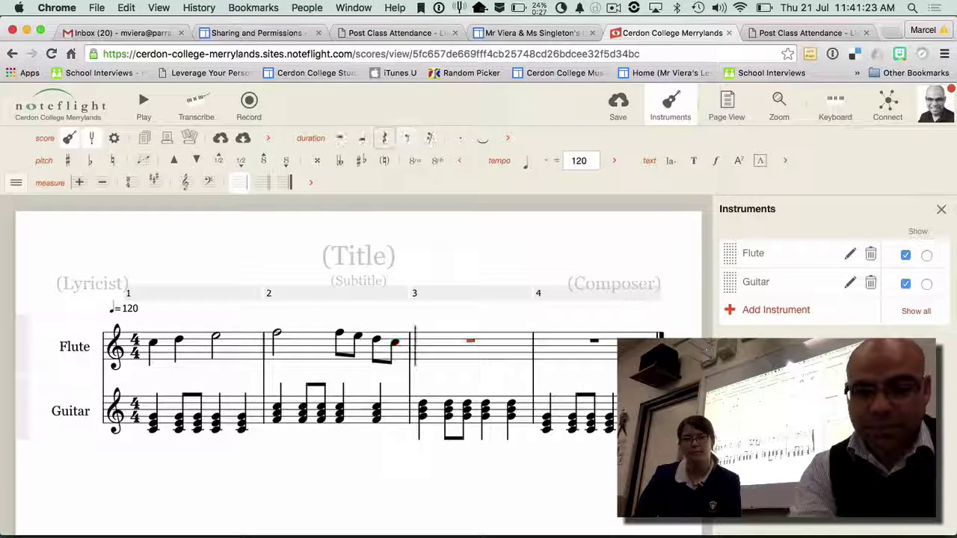
key(c)
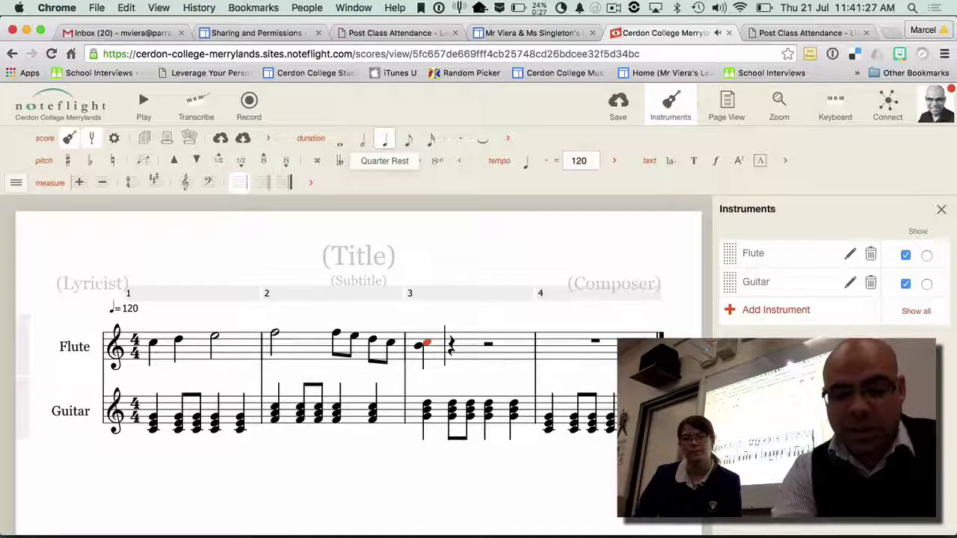
key(c)
key(Right)
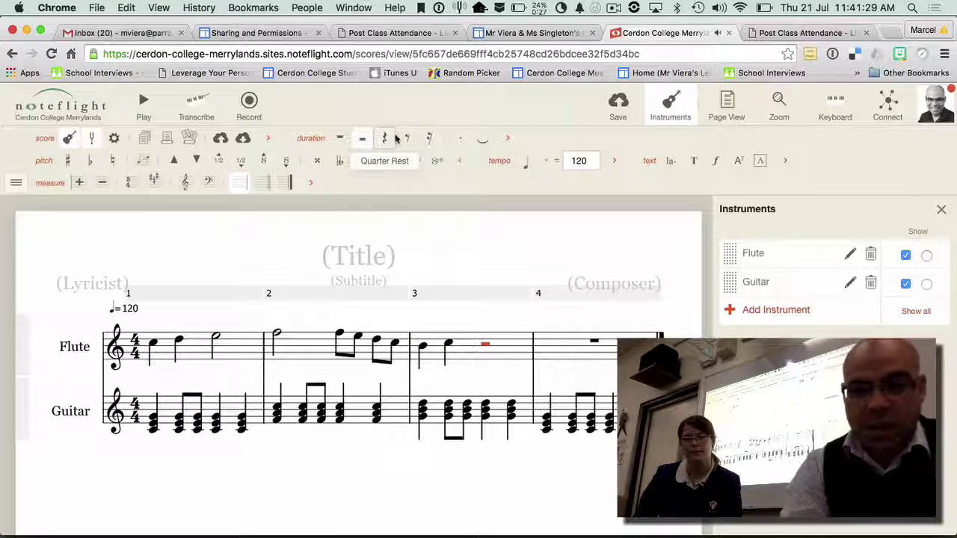
key(e)
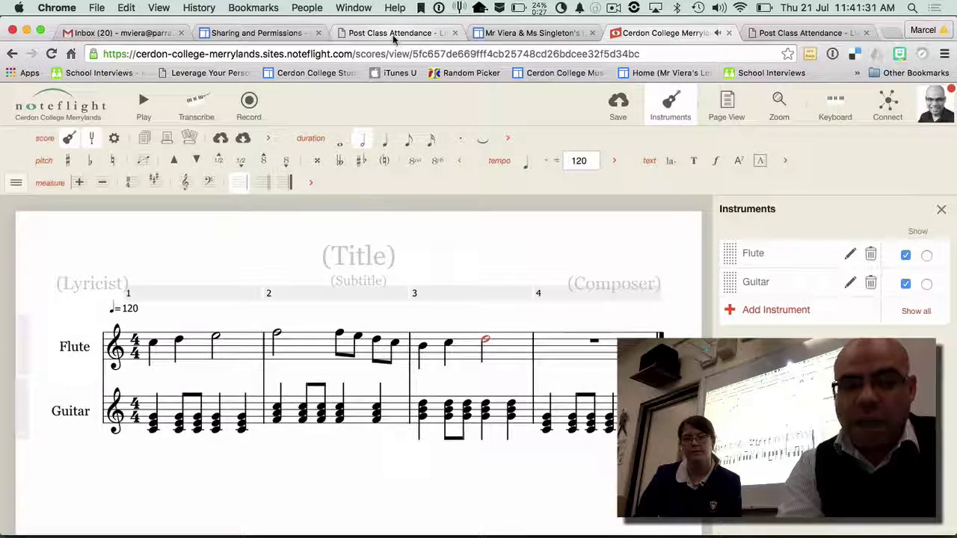
- Check the fourth bar's melody in Word and fill the flute's fourth measure with a dotted quarter-note E, an eighth-note D and a half-note C
key(super+Tab)
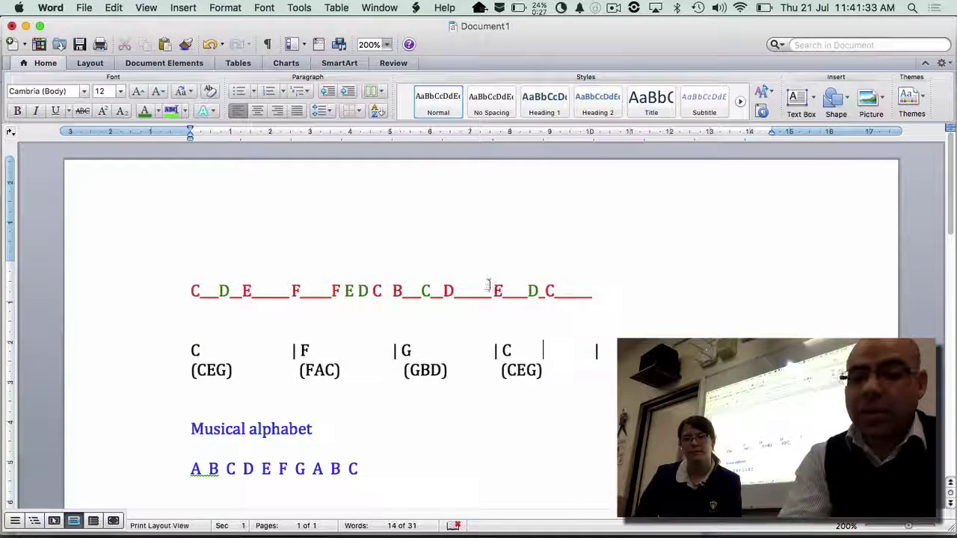
key(super+Tab)
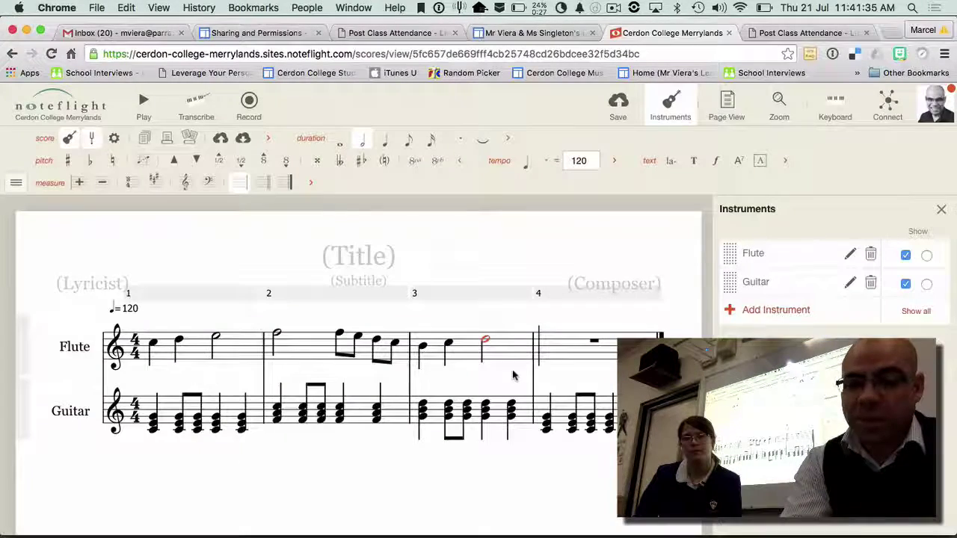
click(595, 342)
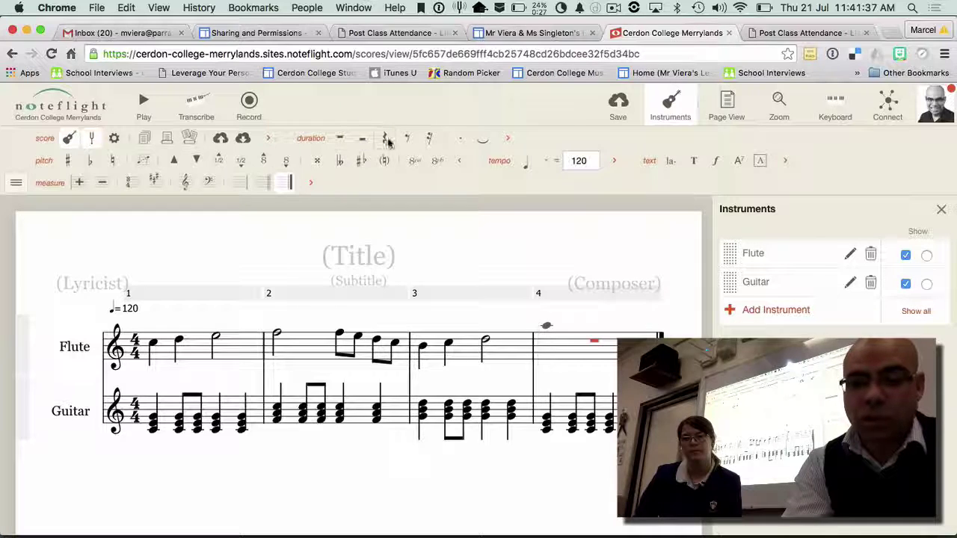
click(461, 144)
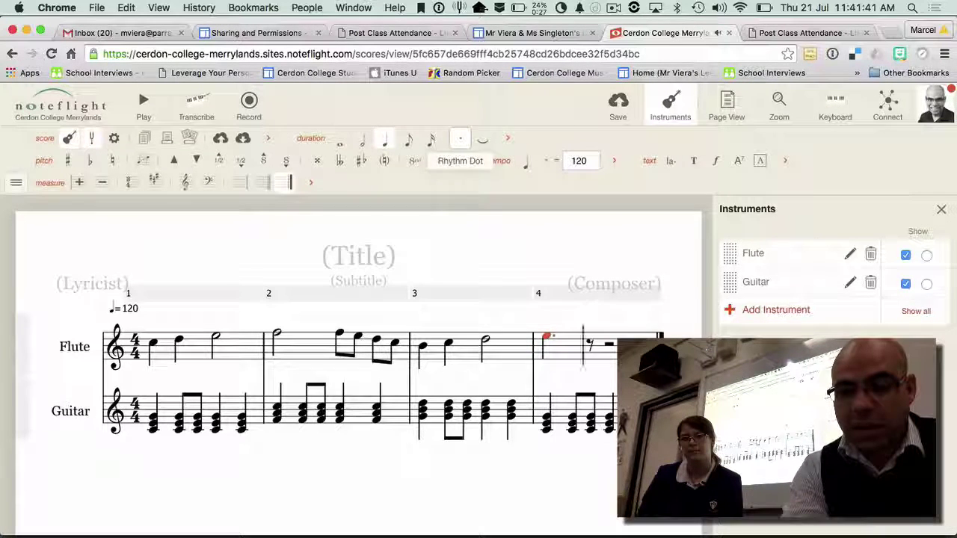
key(d)
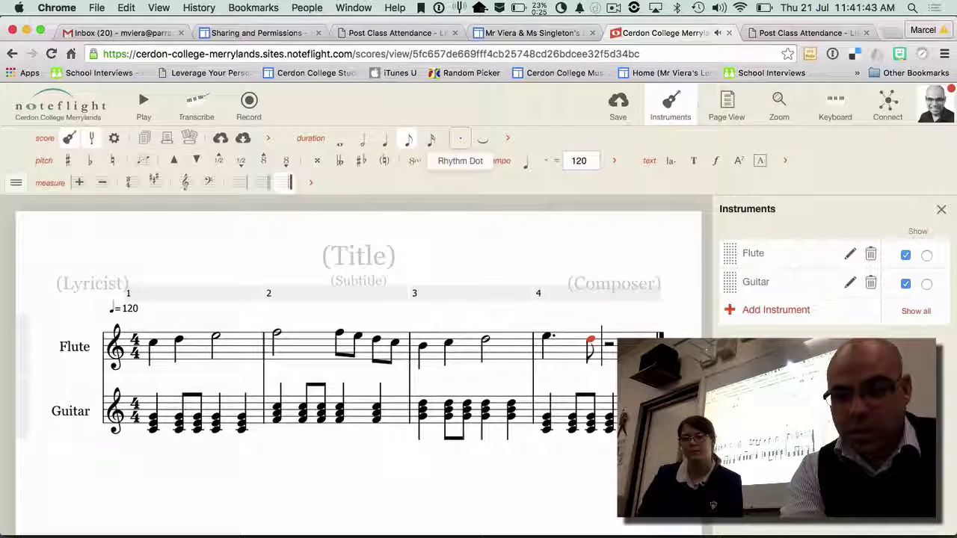
key(Right)
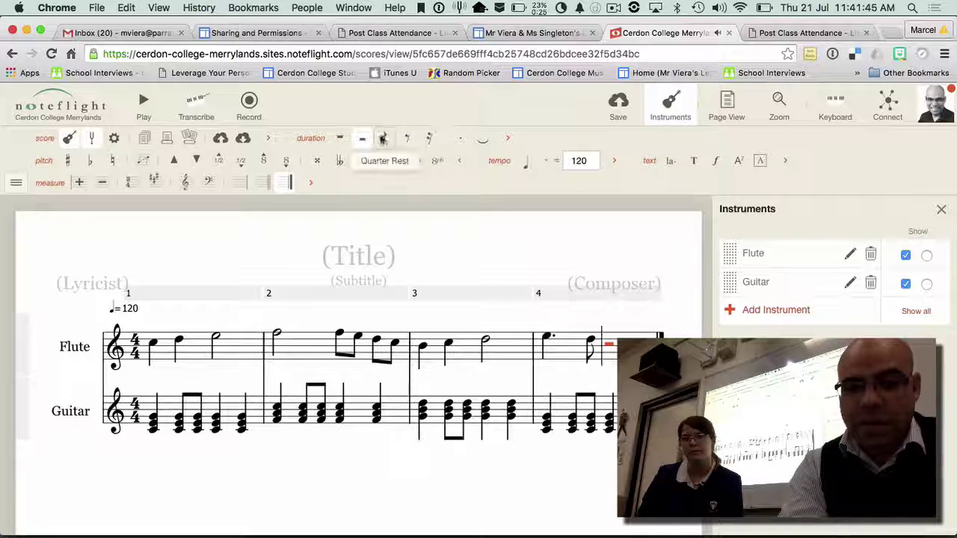
key(c)
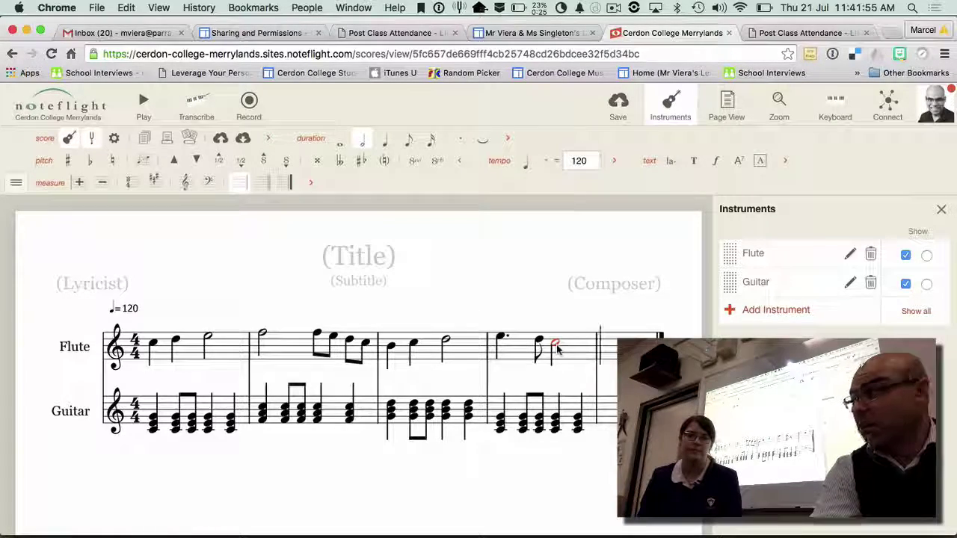
- Glance at the melody in the Word document, then play the score from the flute's fourth measure and stop it
key(super+Tab)
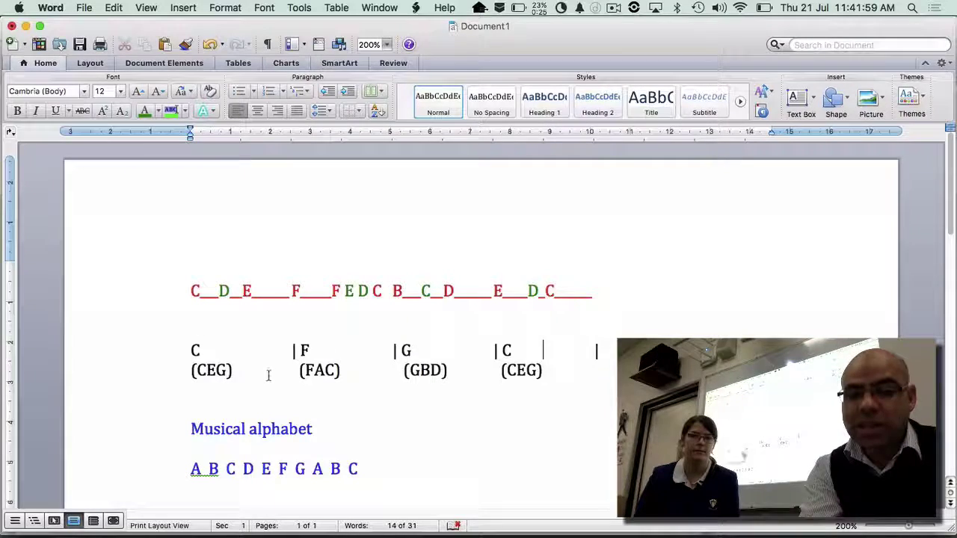
key(super+Tab)
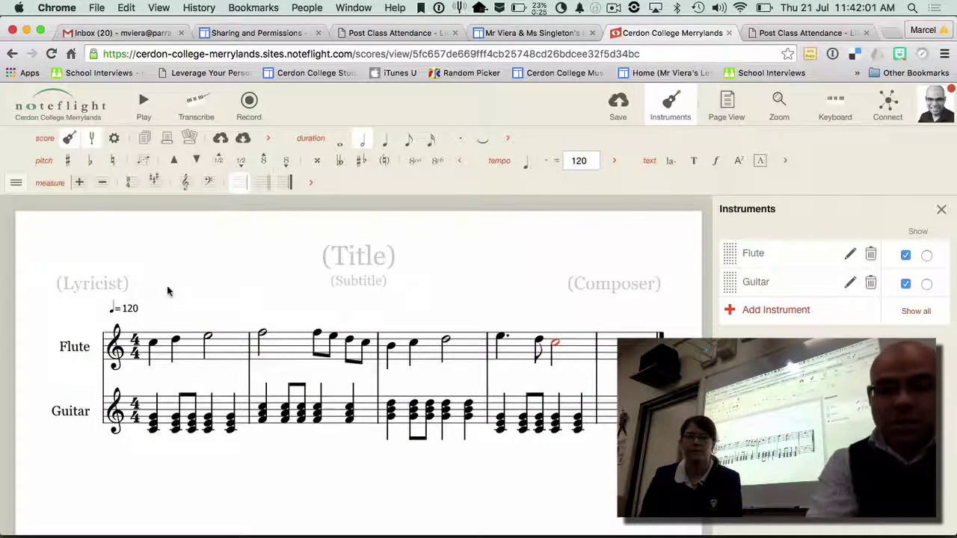
click(146, 105)
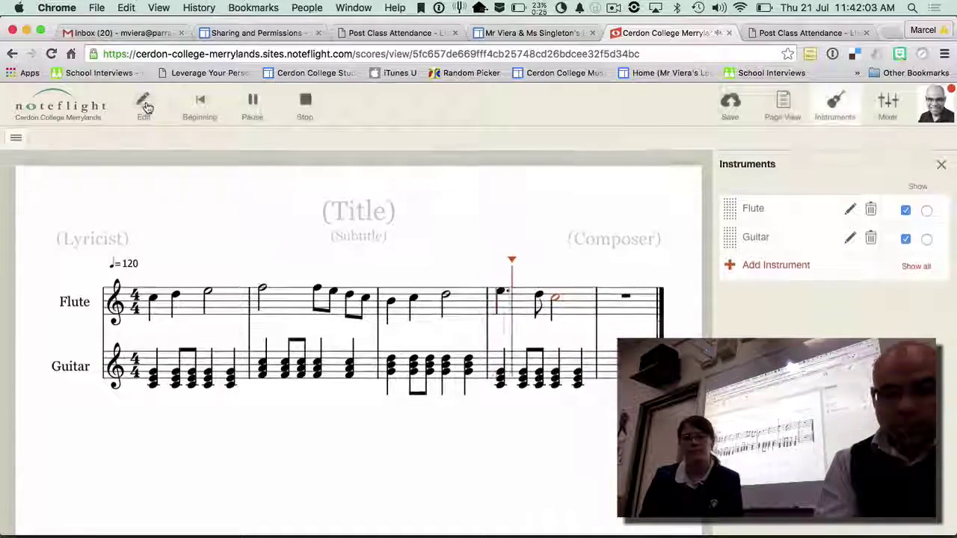
click(254, 105)
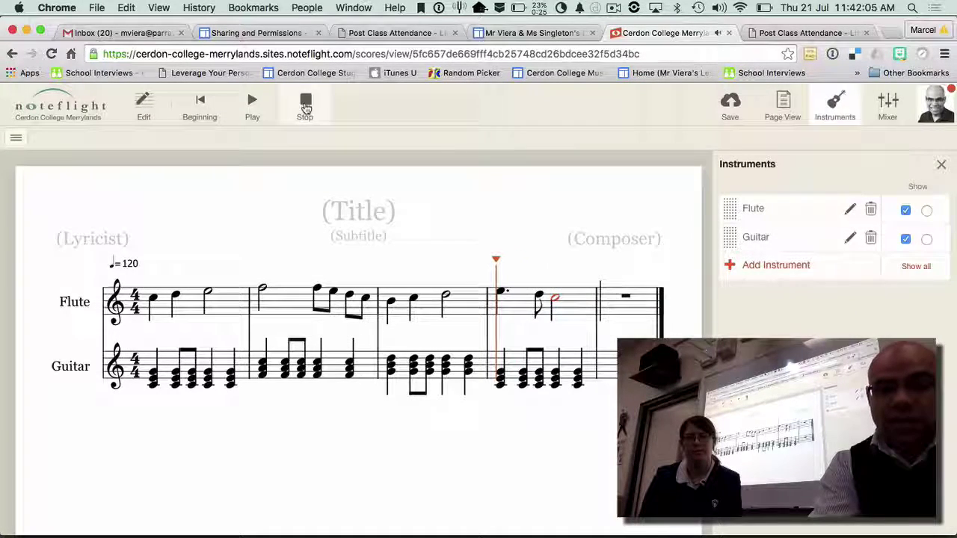
click(303, 105)
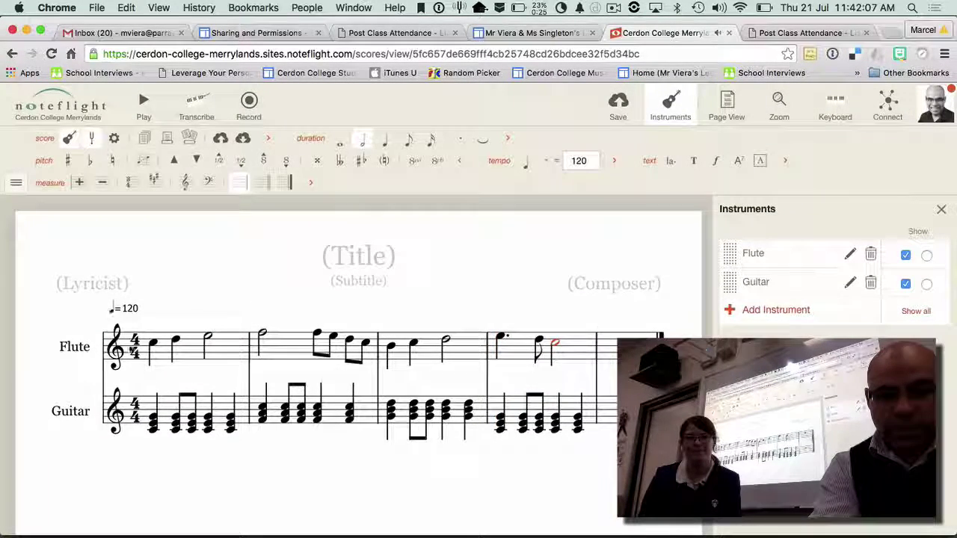
- Play back the whole score from the flute's first note and stop at the end of the melody
click(153, 346)
click(150, 112)
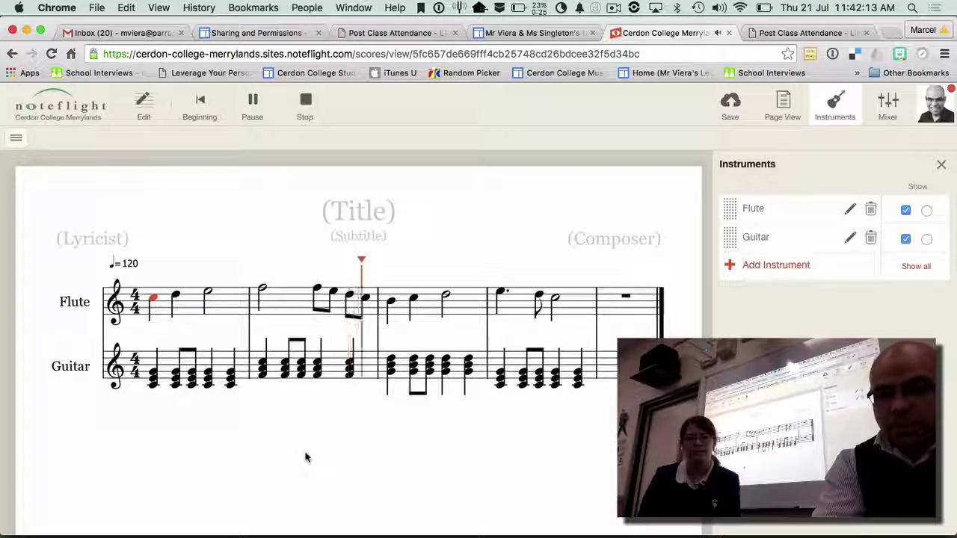
click(254, 103)
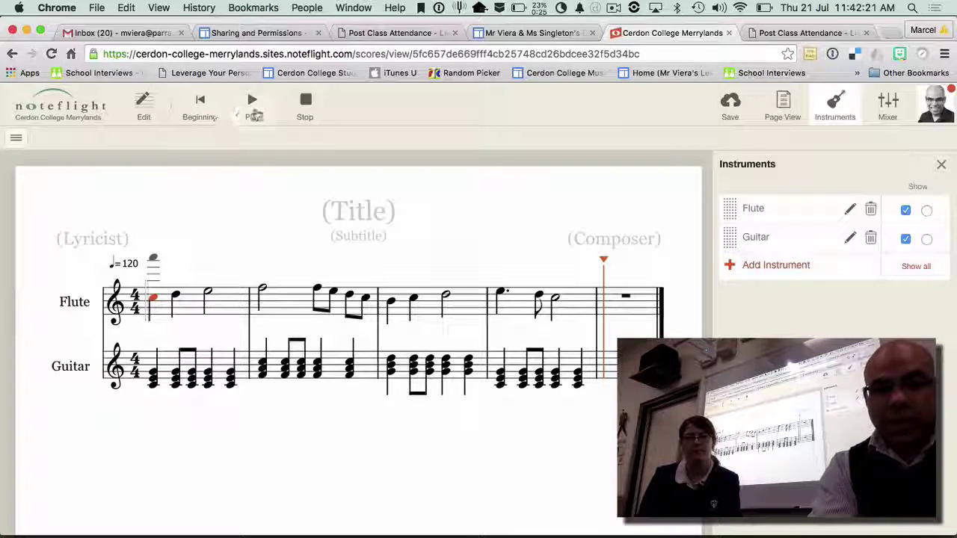
click(305, 109)
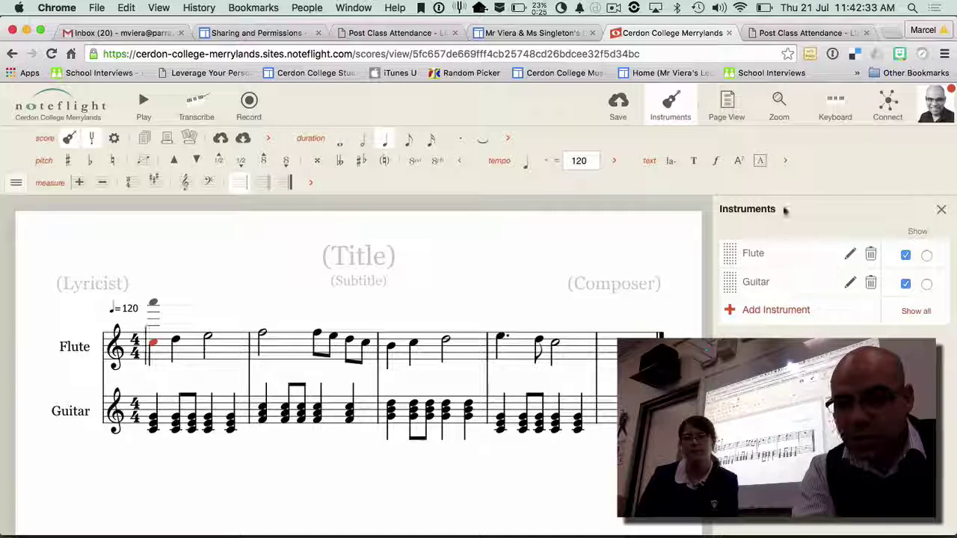
- Hide the instrument list and look through the available notation tool groups, including layout, repeat, dynamics and articulation
click(677, 117)
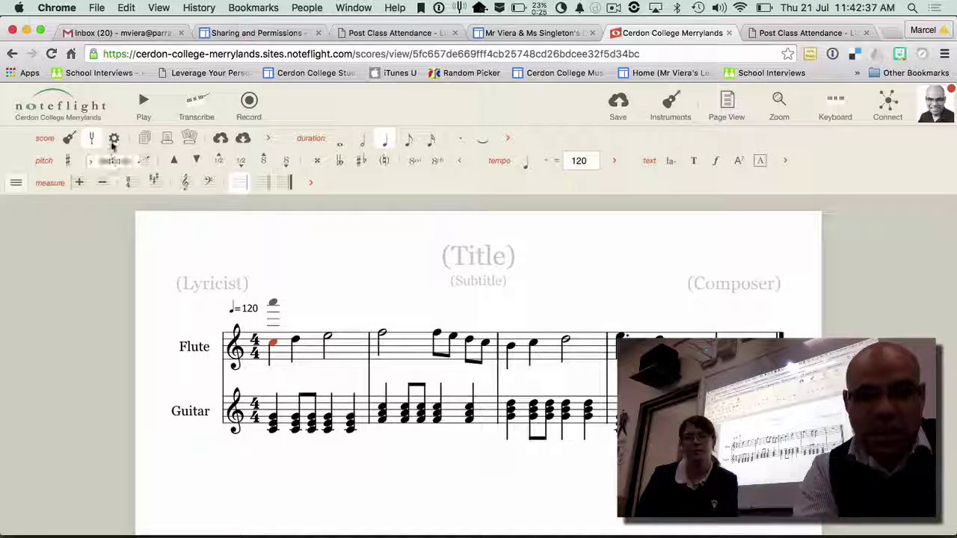
click(16, 183)
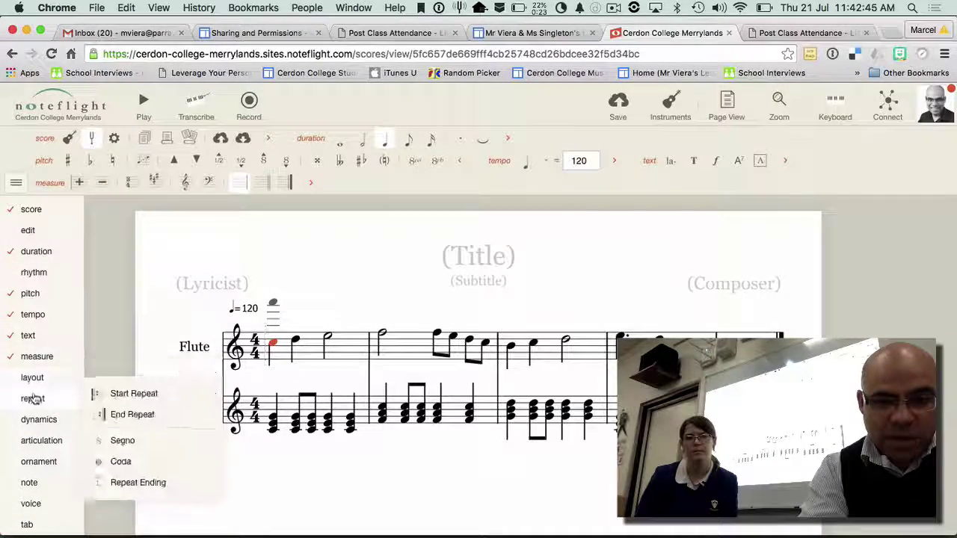
mouse_move(35, 420)
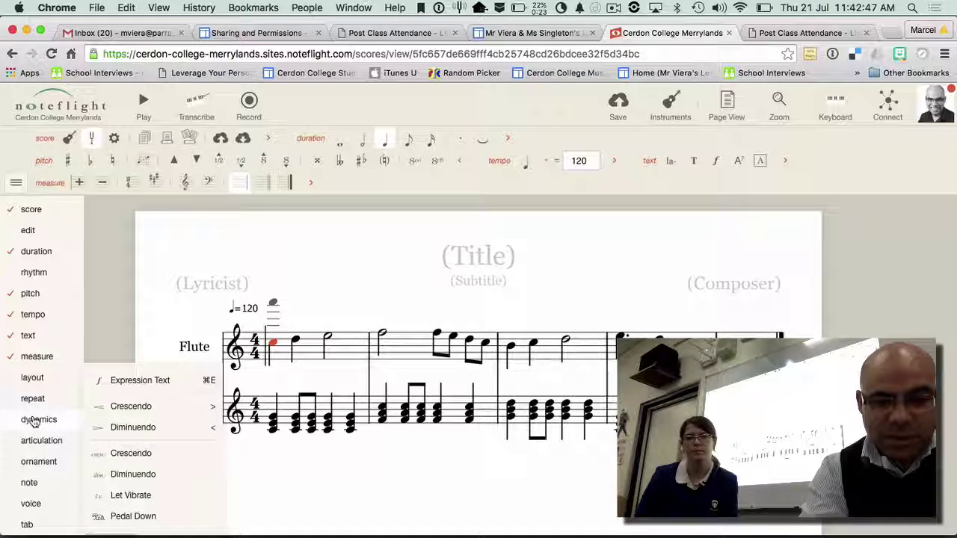
mouse_move(30, 441)
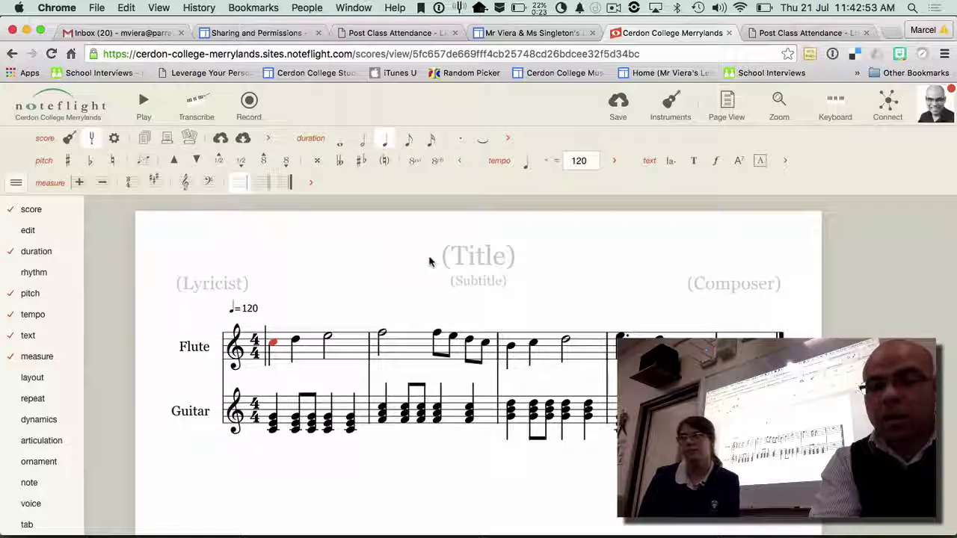
mouse_move(27, 231)
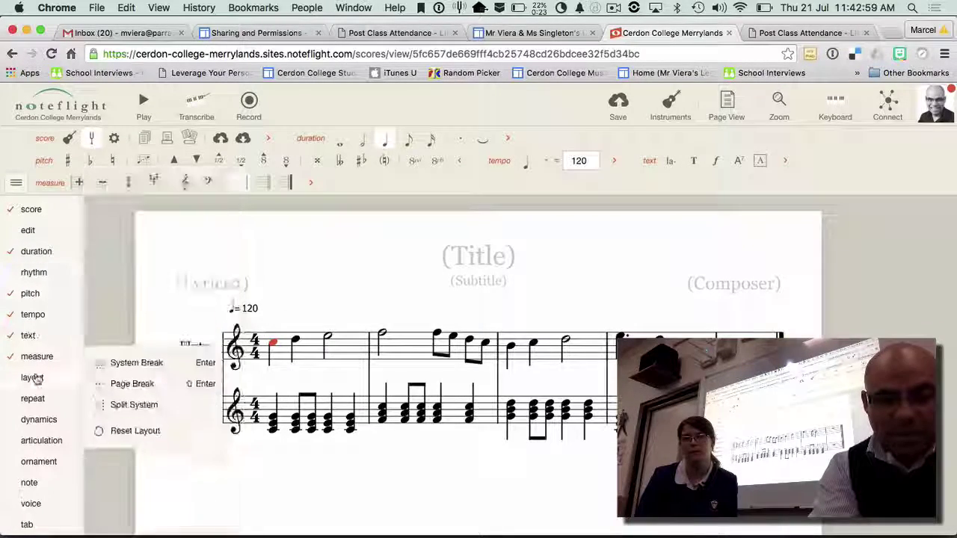
mouse_move(33, 398)
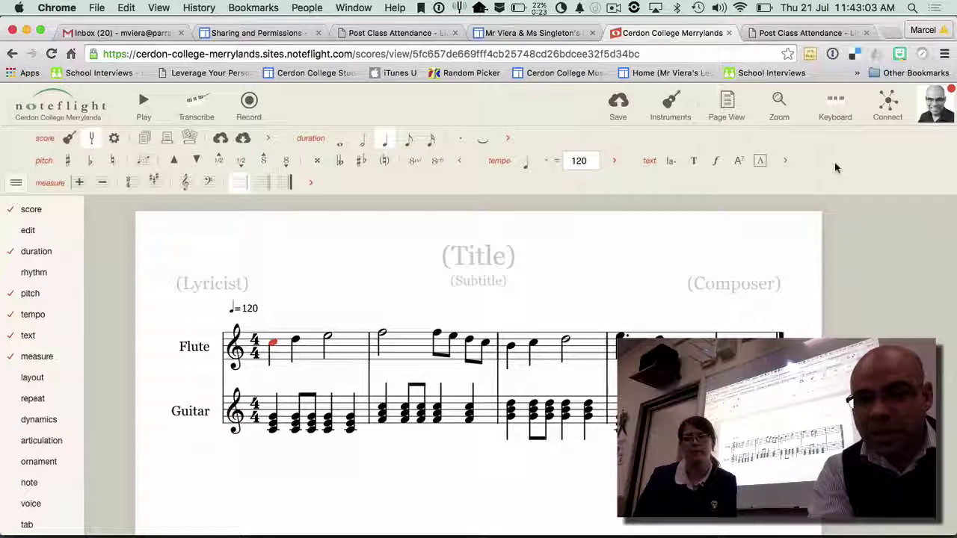
- Show the instrument list, select the whole flute part and hide the list again
click(672, 113)
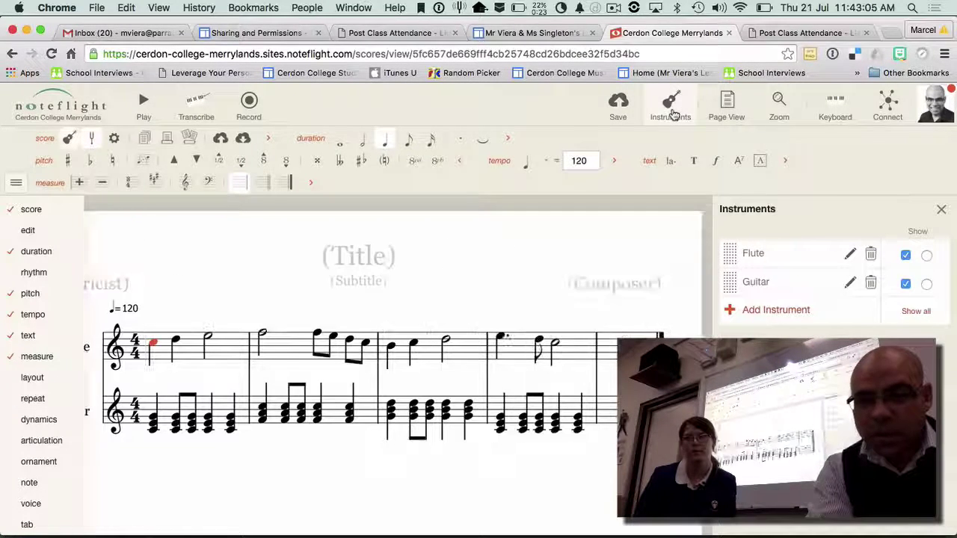
click(750, 255)
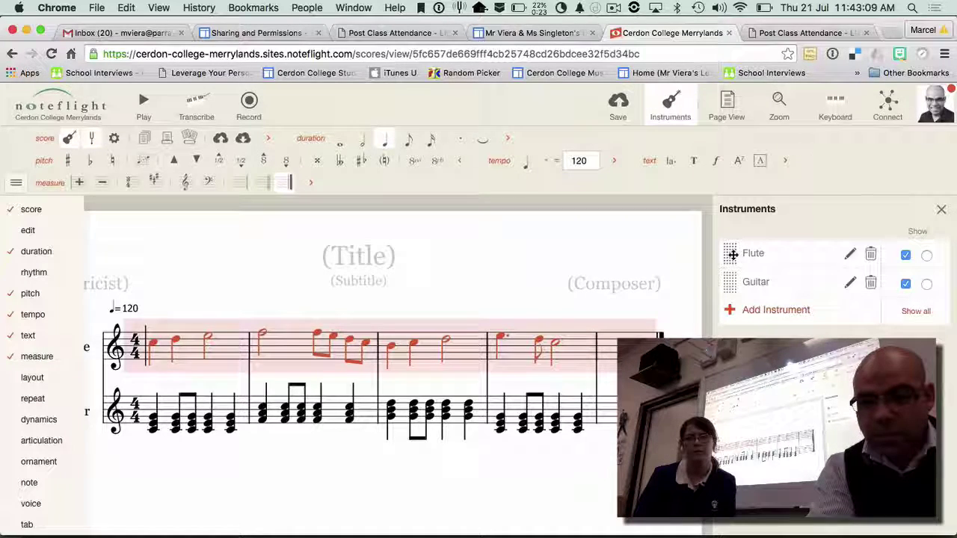
click(941, 210)
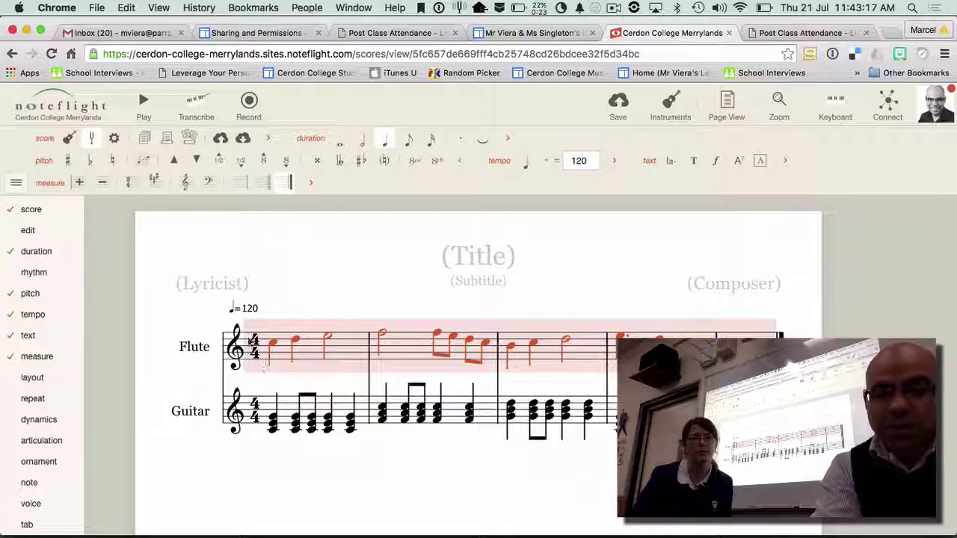
- Add the dynamic marking f as expression text under the flute's first note
click(274, 344)
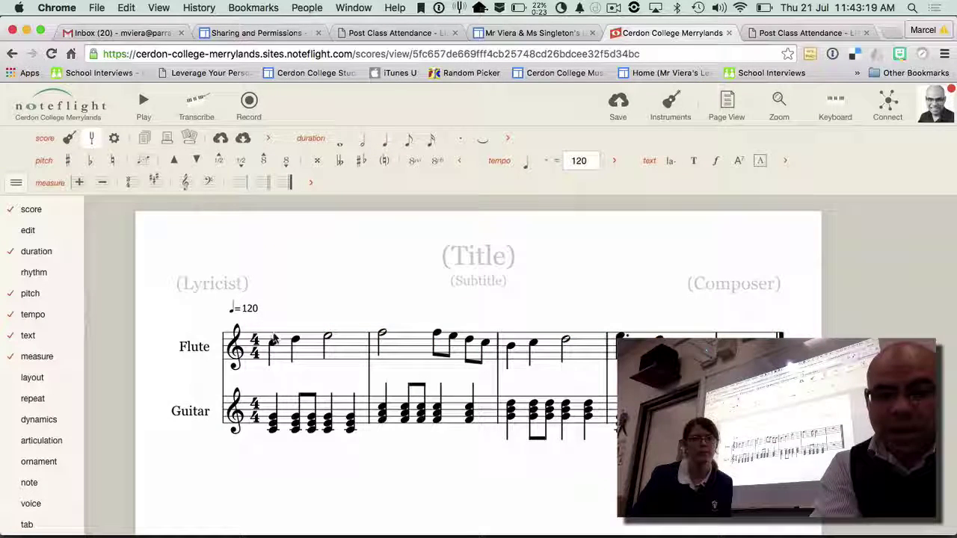
click(717, 166)
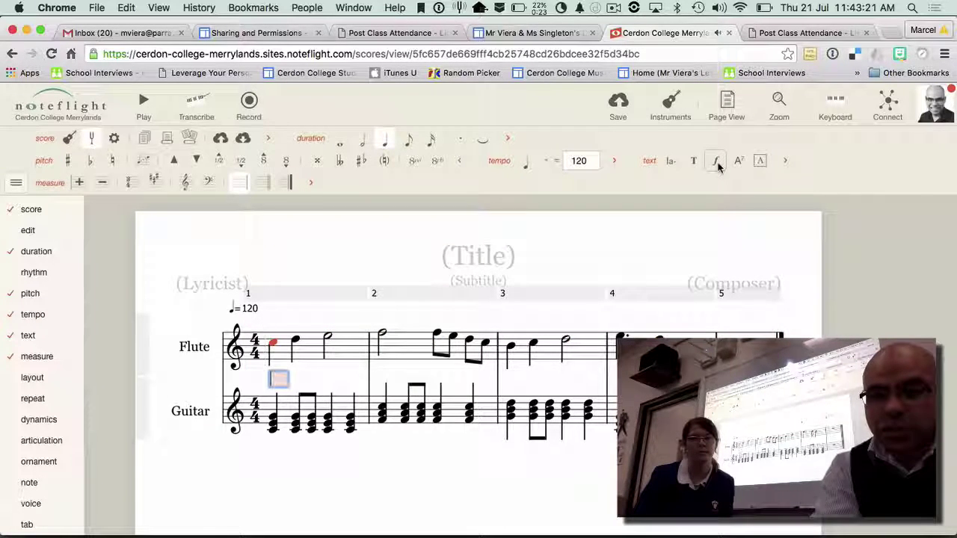
text(F)
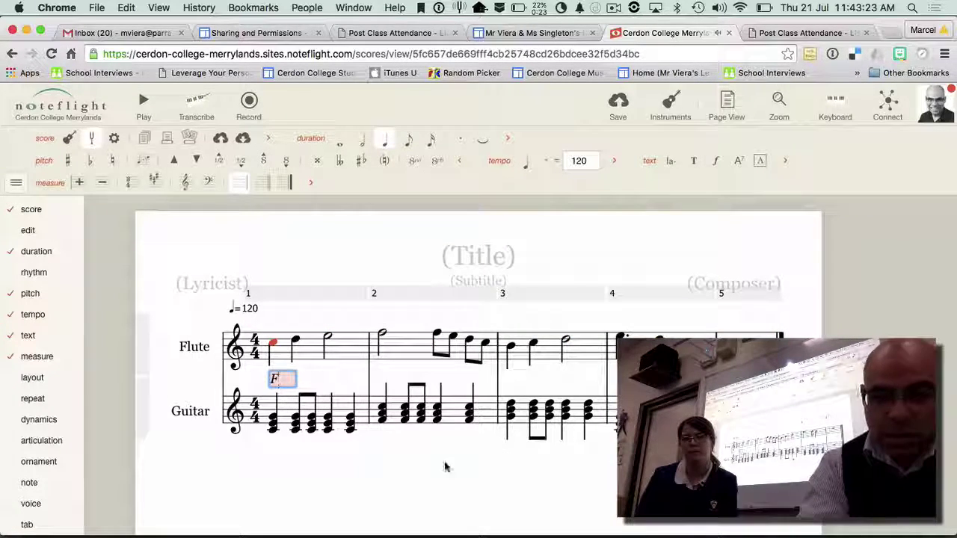
text(f)
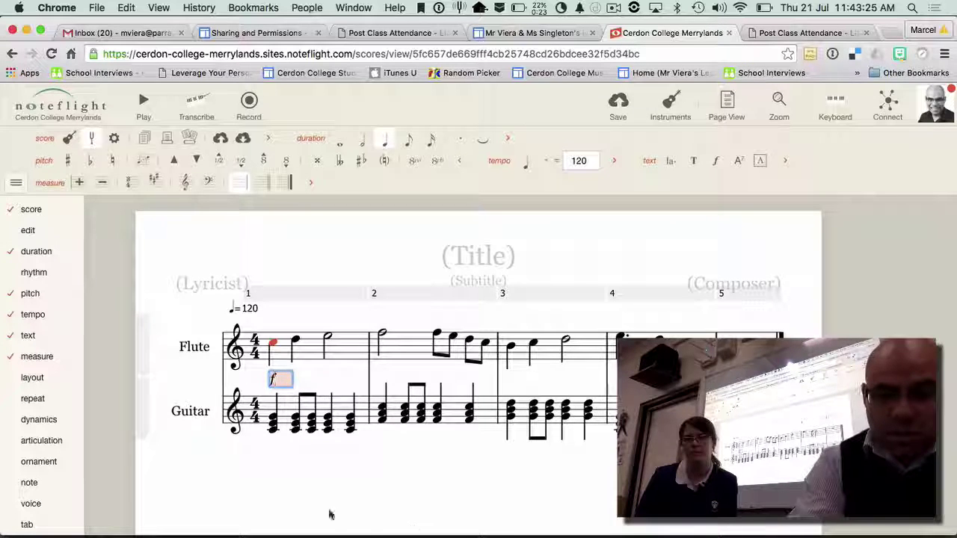
click(326, 478)
- Add the dynamic marking p as expression text under the guitar's first chord
click(272, 438)
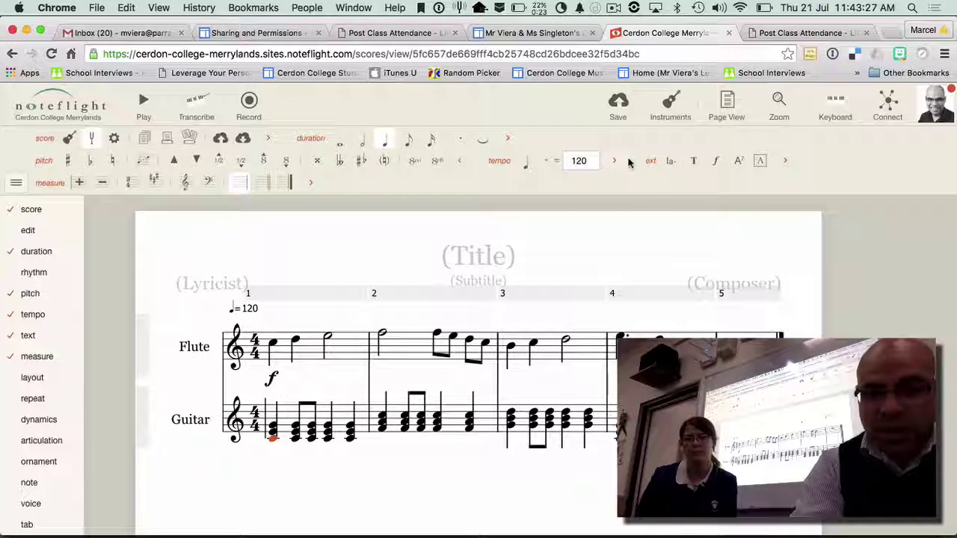
click(715, 161)
text(p)
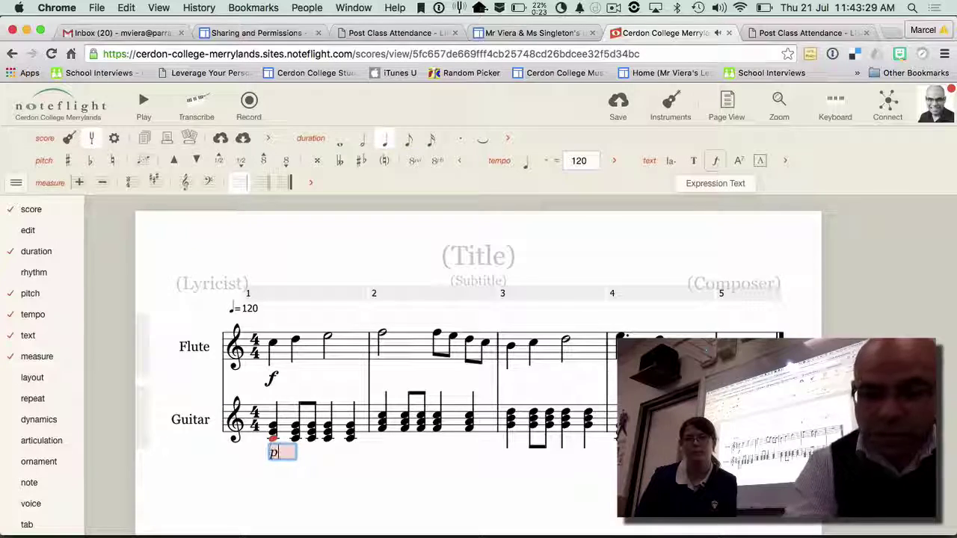
click(295, 326)
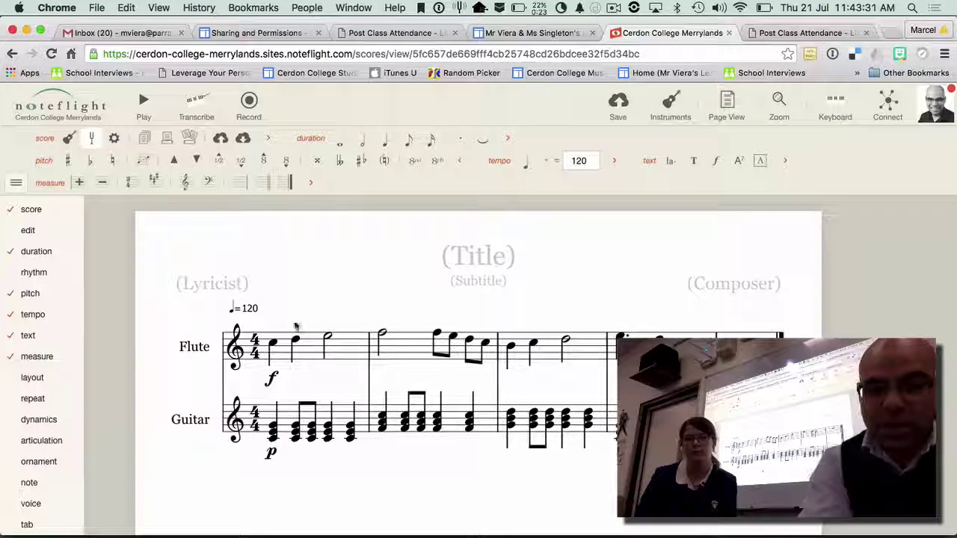
- Play the score from the flute's first note to hear the dynamics and stop playback
click(273, 342)
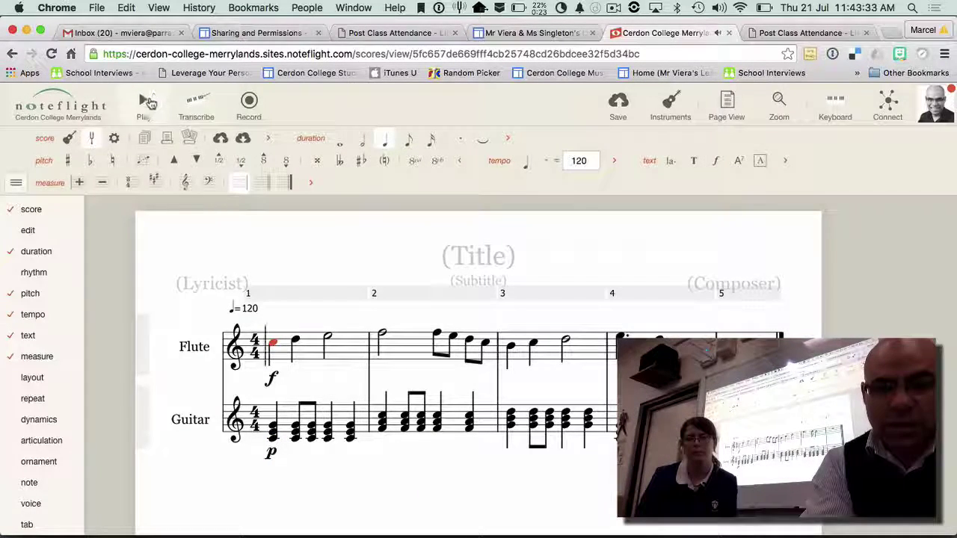
click(148, 103)
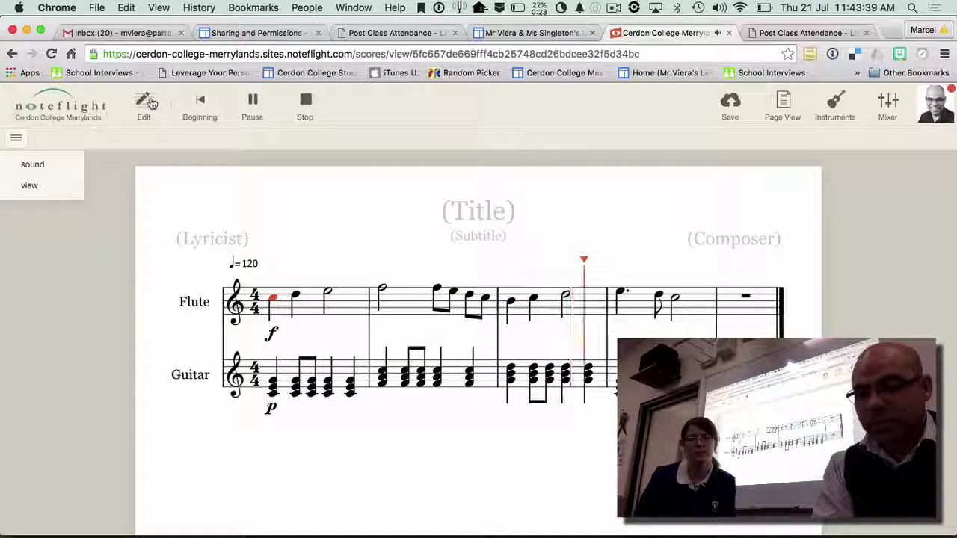
click(306, 105)
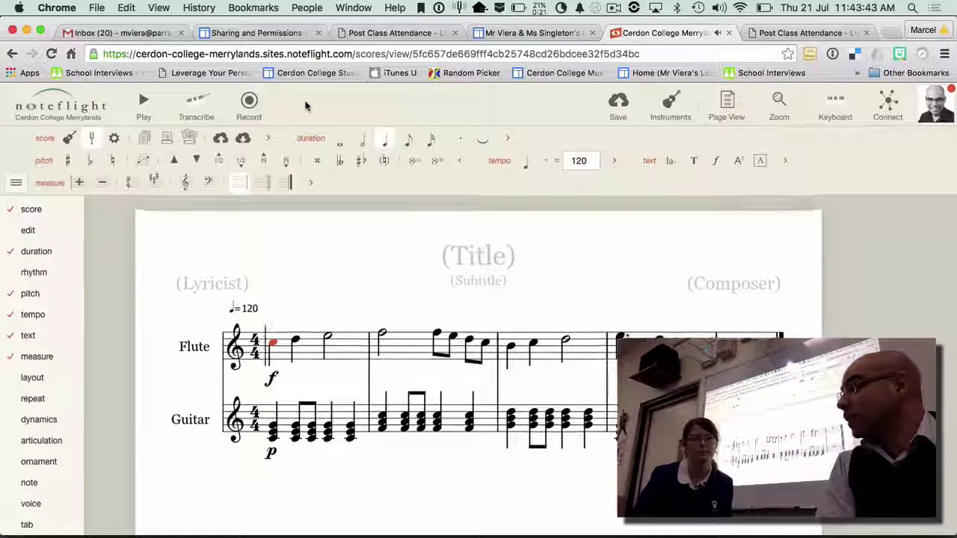